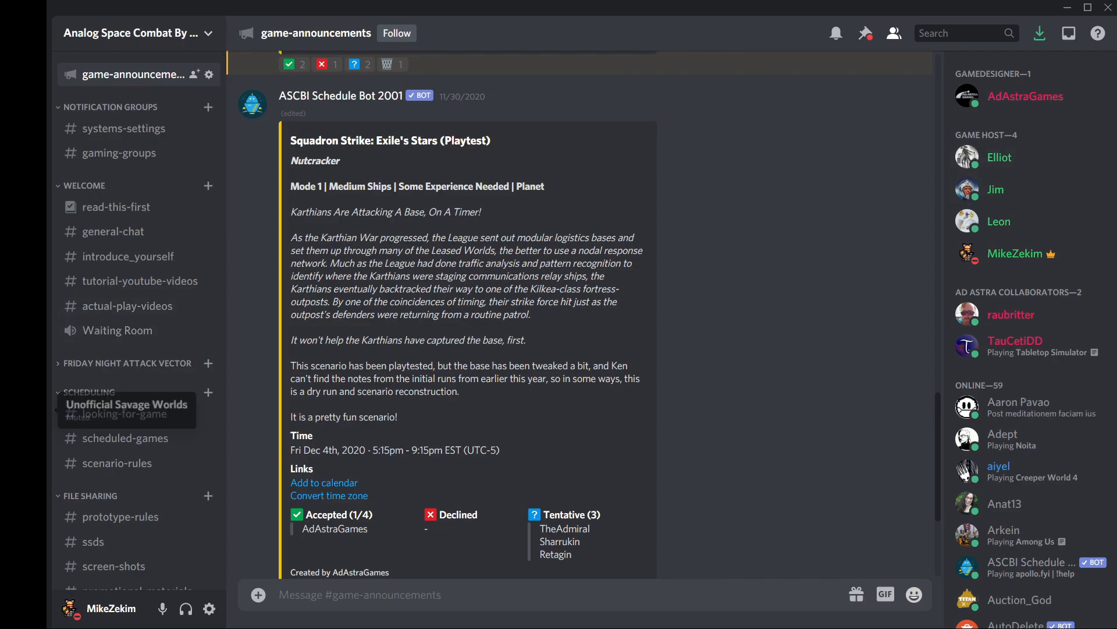
- Review the existing game announcements, examining how each lays out its game title, scenario name and mode, ship and experience line
{"action": "scroll", "coordinate": [582, 320], "scroll_direction": "up", "scroll_amount": 10}
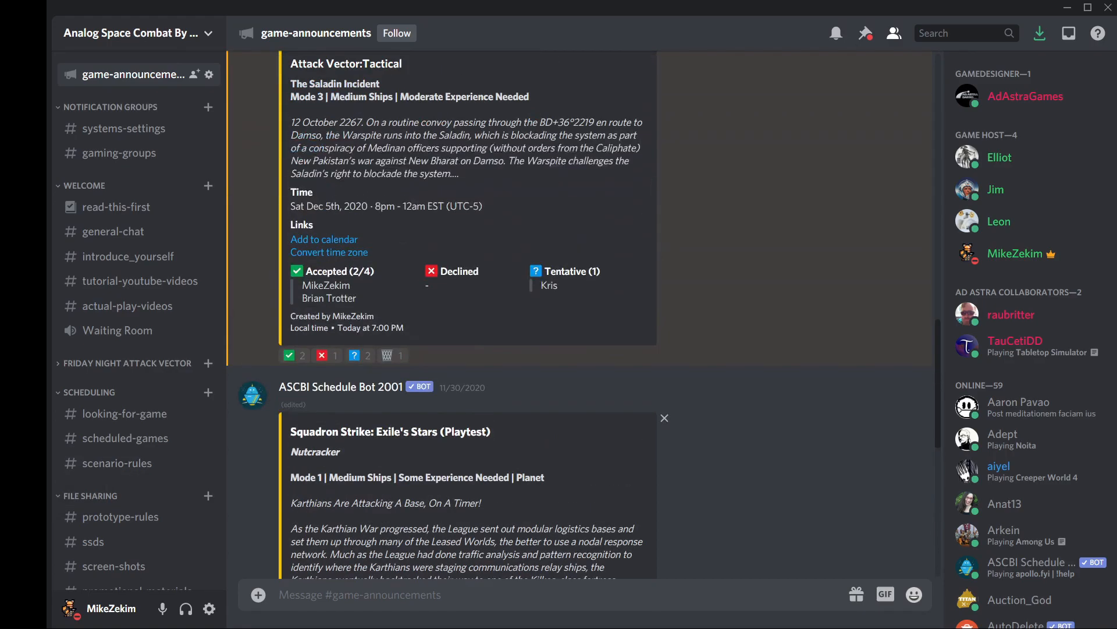
{"action": "scroll", "coordinate": [466, 320], "scroll_direction": "up", "scroll_amount": 5}
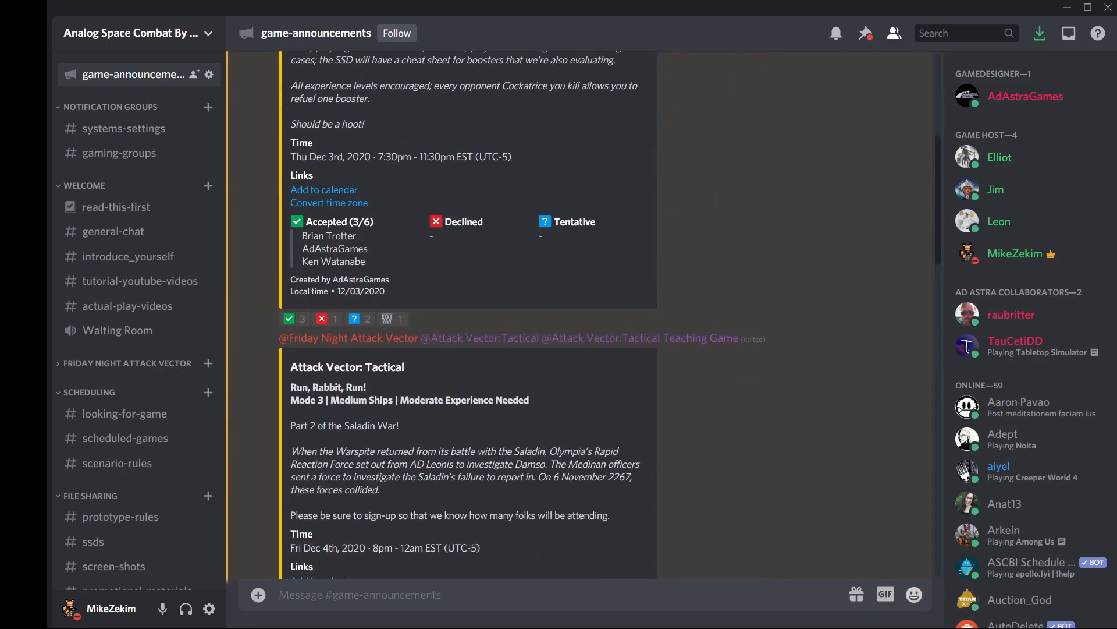
{"action": "scroll", "coordinate": [582, 320], "scroll_direction": "up", "scroll_amount": 5}
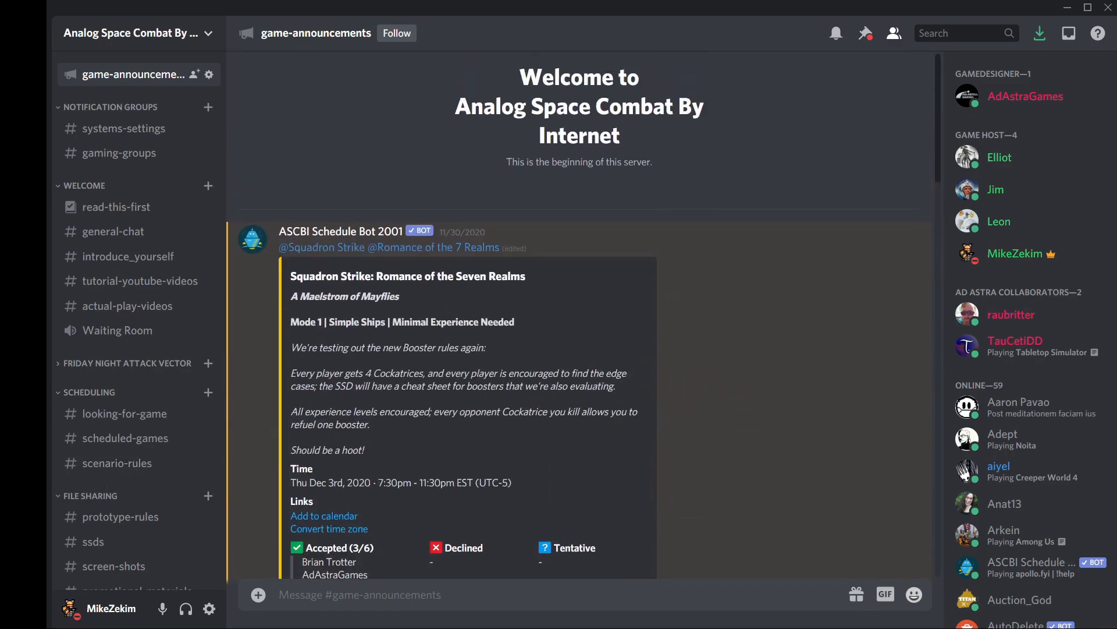
{"action": "scroll", "coordinate": [582, 320], "scroll_direction": "down", "scroll_amount": 2}
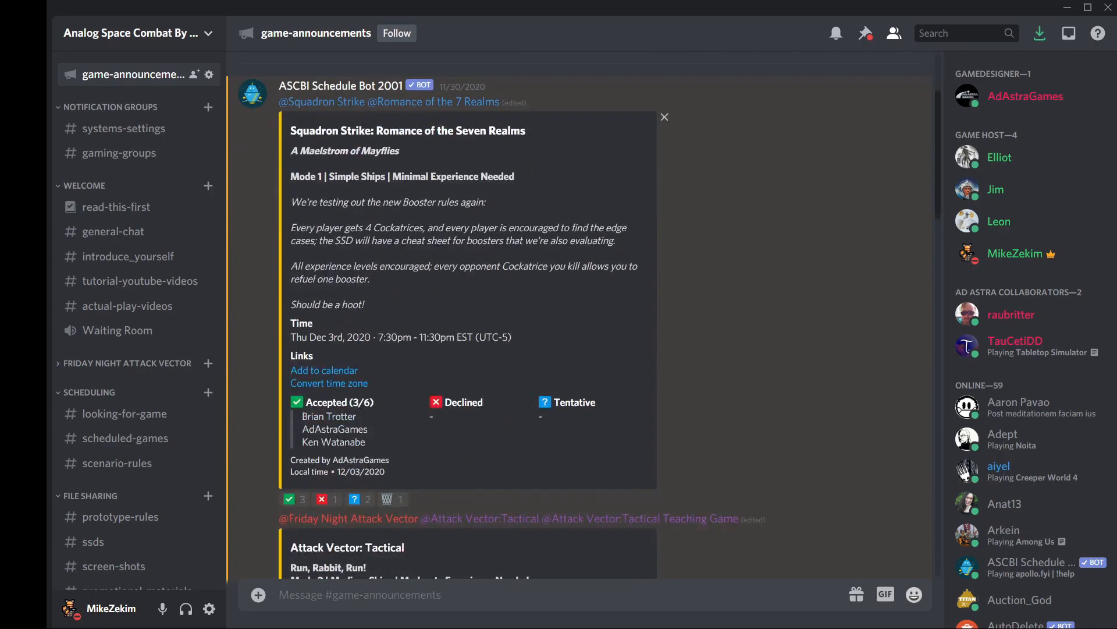
{"action": "scroll", "coordinate": [582, 320], "scroll_direction": "down", "scroll_amount": 3}
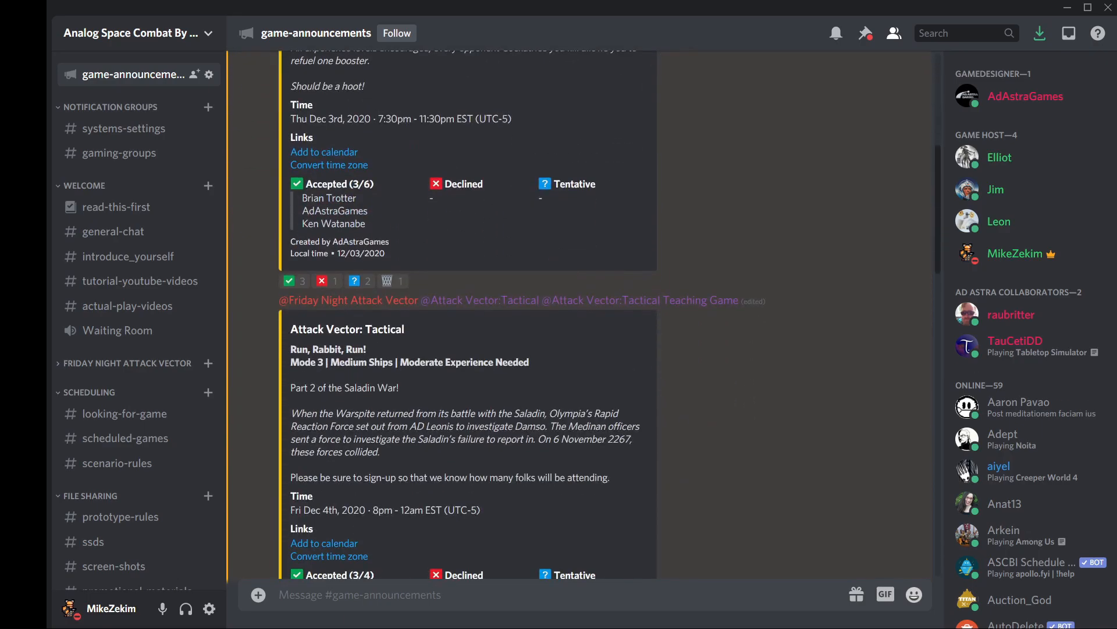
{"action": "scroll", "coordinate": [582, 320], "scroll_direction": "down", "scroll_amount": 3}
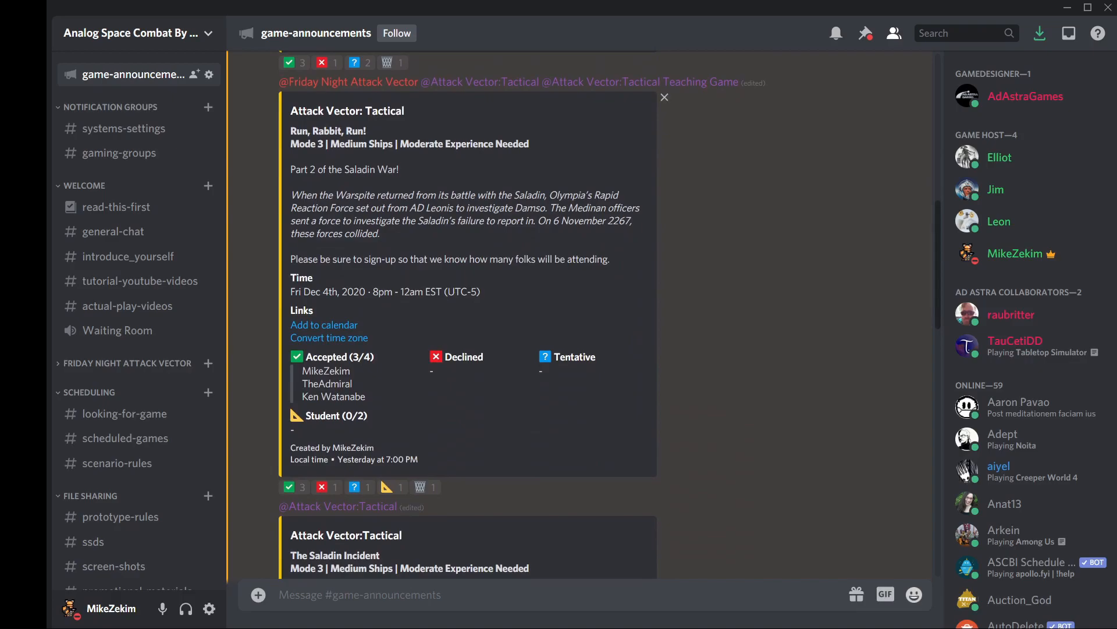
{"action": "left_click_drag", "start_coordinate": [406, 111], "coordinate": [288, 112]}
{"action": "left_click_drag", "start_coordinate": [403, 134], "coordinate": [290, 133]}
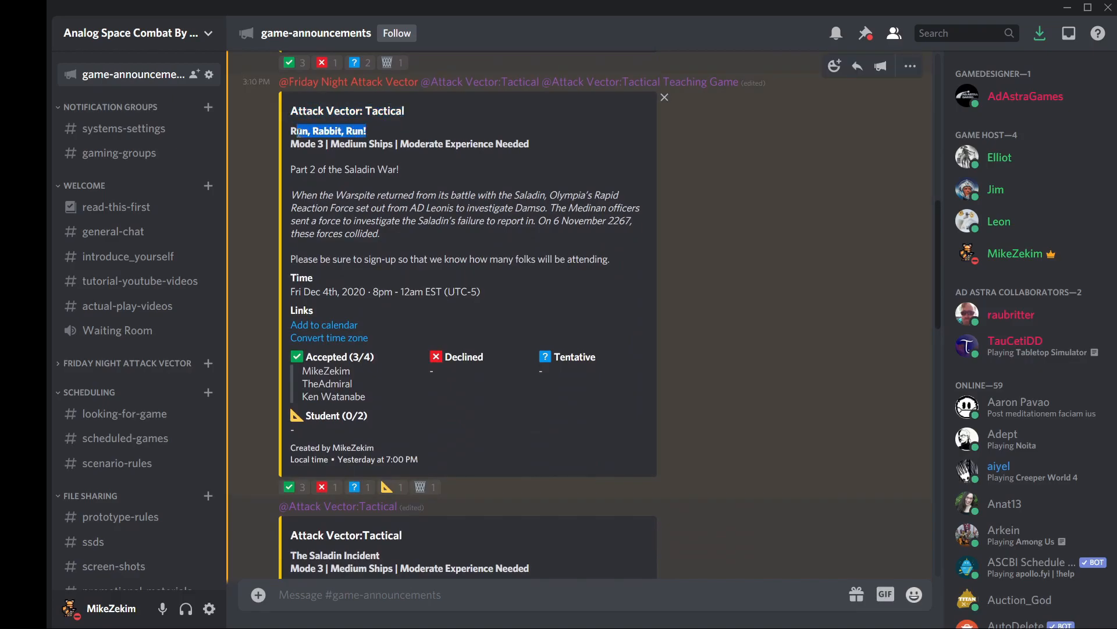
{"action": "left_click_drag", "start_coordinate": [532, 145], "coordinate": [291, 145]}
{"action": "left_click", "coordinate": [286, 158]}
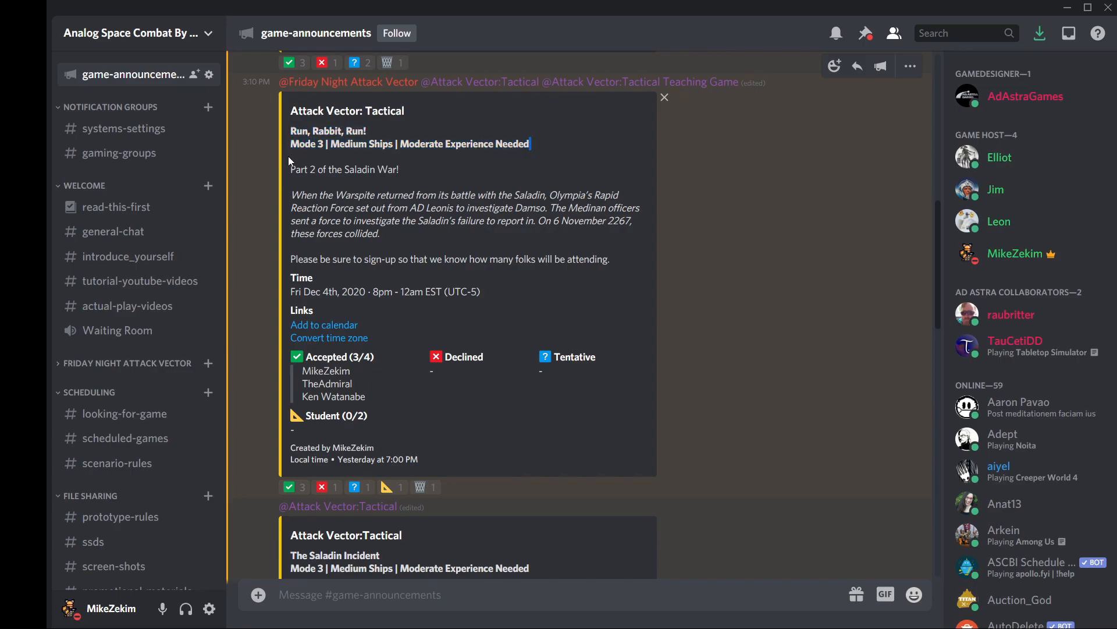
{"action": "scroll", "coordinate": [716, 435], "scroll_direction": "down", "scroll_amount": 10}
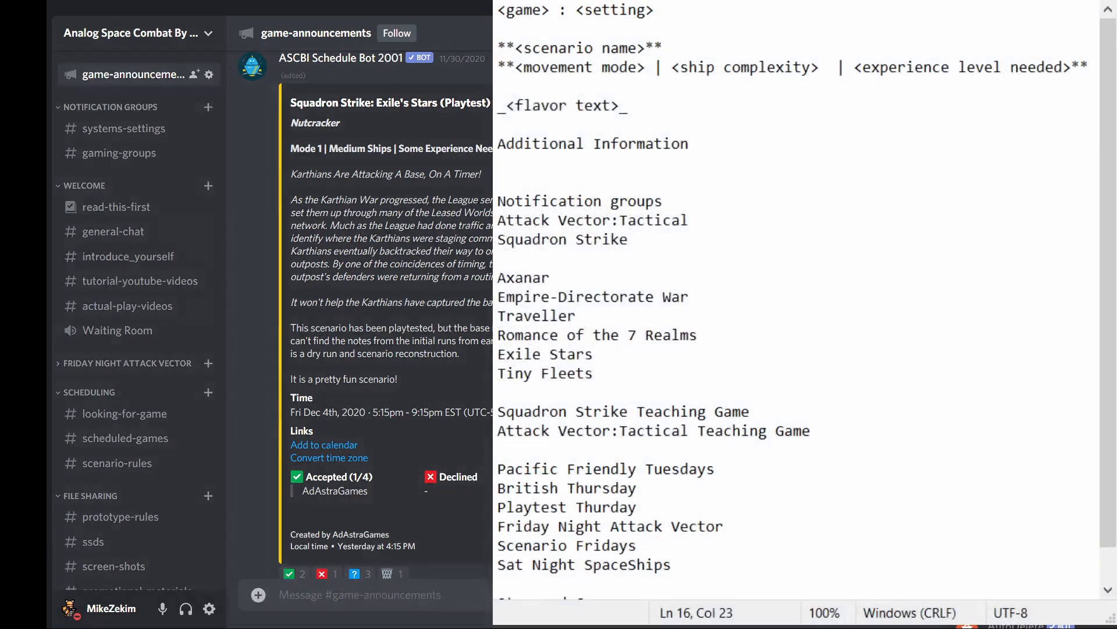
- Switch to the Notepad announcement template and examine its game, scenario, mode, flavor text and additional information placeholders
{"action": "left_click", "coordinate": [620, 48]}
{"action": "left_click_drag", "start_coordinate": [680, 8], "coordinate": [496, 9]}
{"action": "left_click", "coordinate": [517, 11]}
{"action": "left_click_drag", "start_coordinate": [673, 49], "coordinate": [1081, 65]}
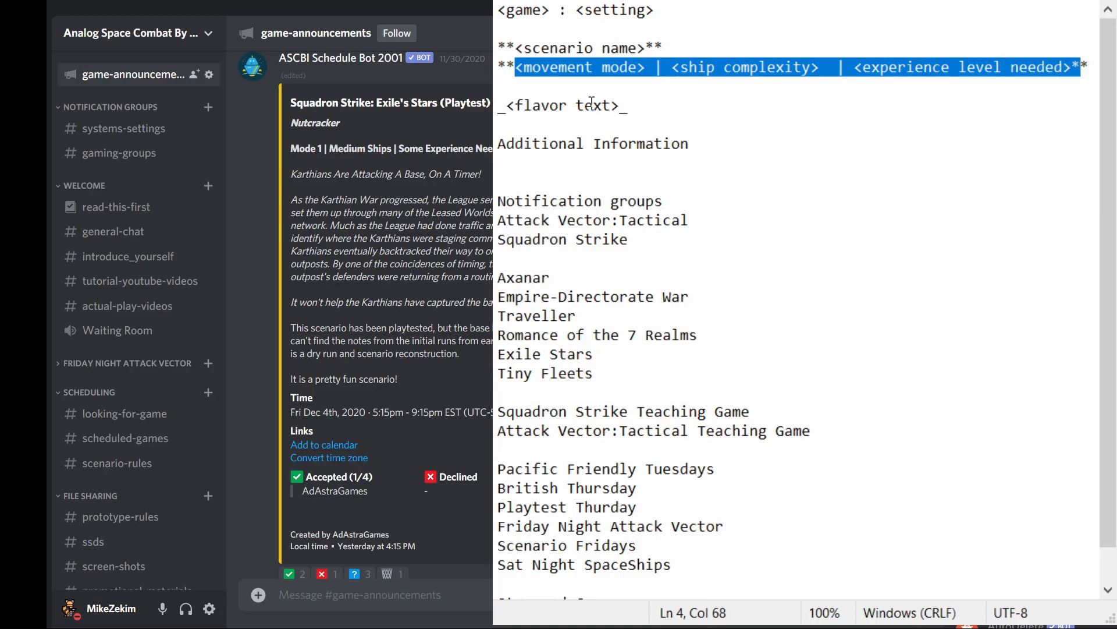
{"action": "left_click_drag", "start_coordinate": [652, 105], "coordinate": [496, 106]}
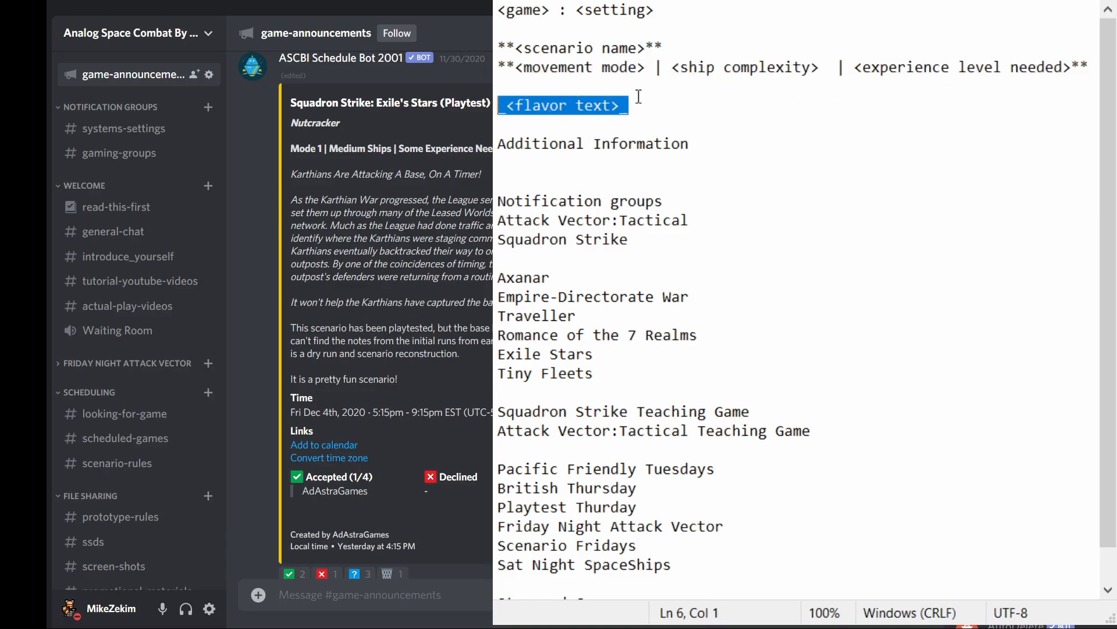
{"action": "left_click_drag", "start_coordinate": [723, 139], "coordinate": [497, 144]}
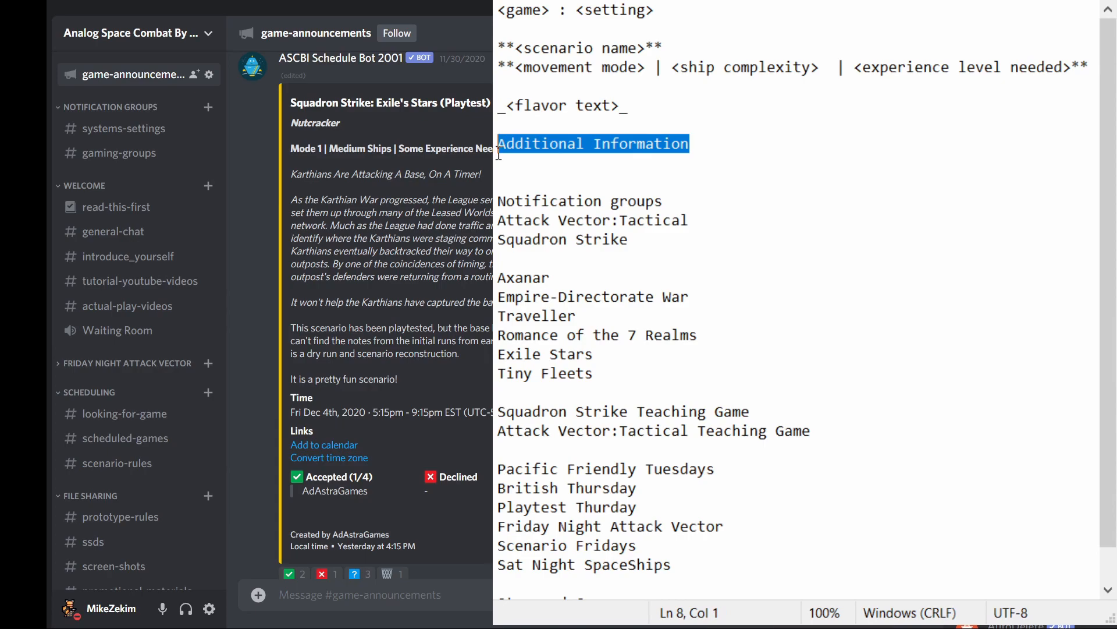
{"action": "left_click", "coordinate": [724, 161]}
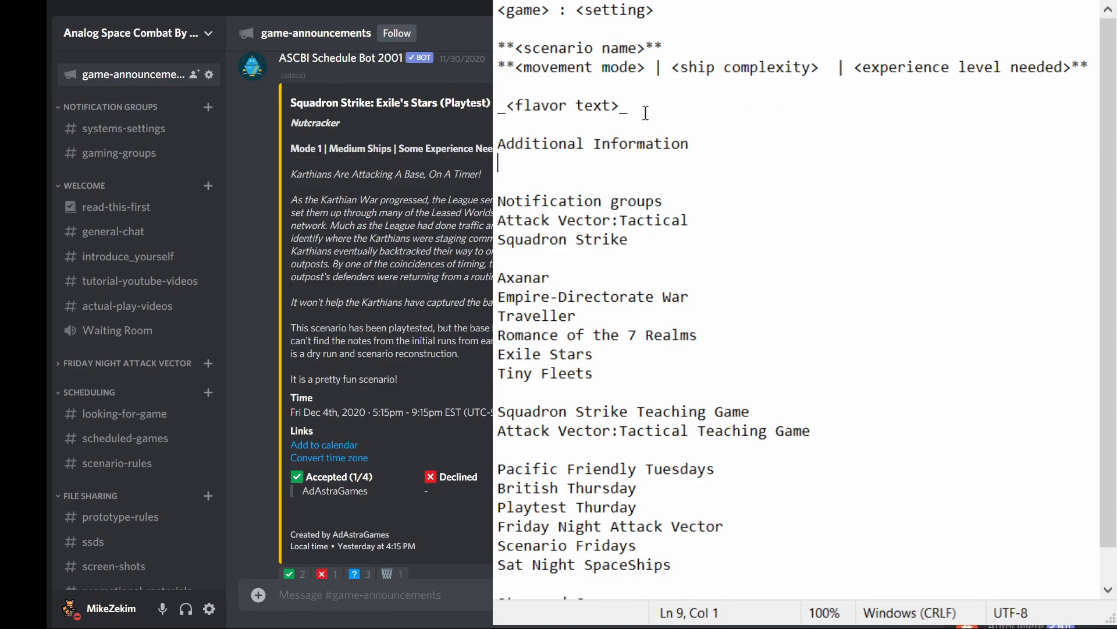
{"action": "left_click_drag", "start_coordinate": [670, 113], "coordinate": [499, 47]}
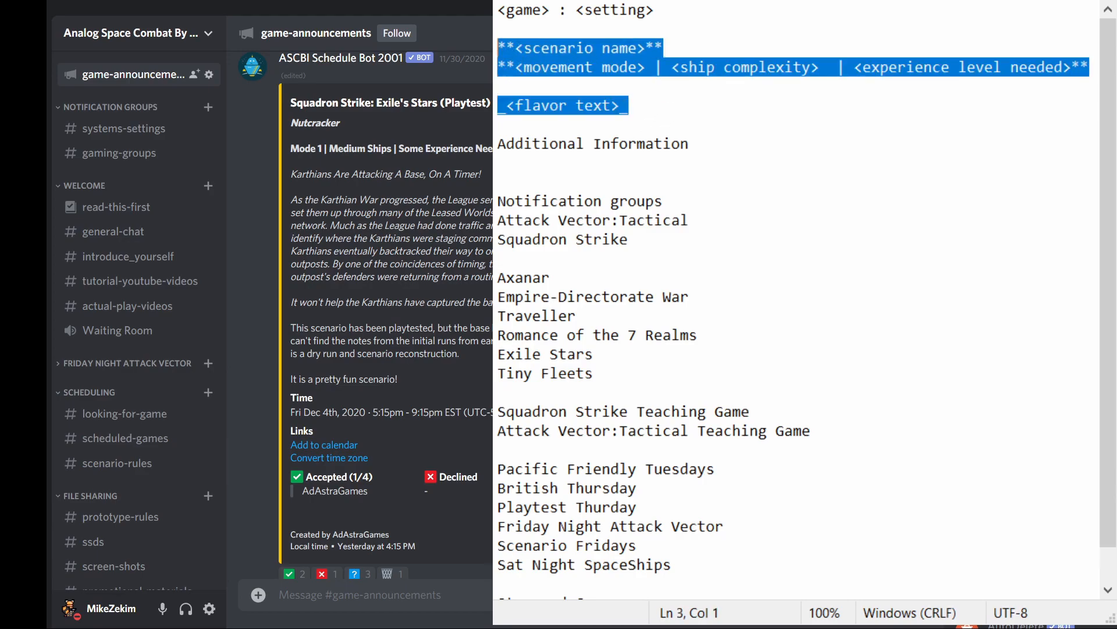
{"action": "left_click", "coordinate": [767, 199]}
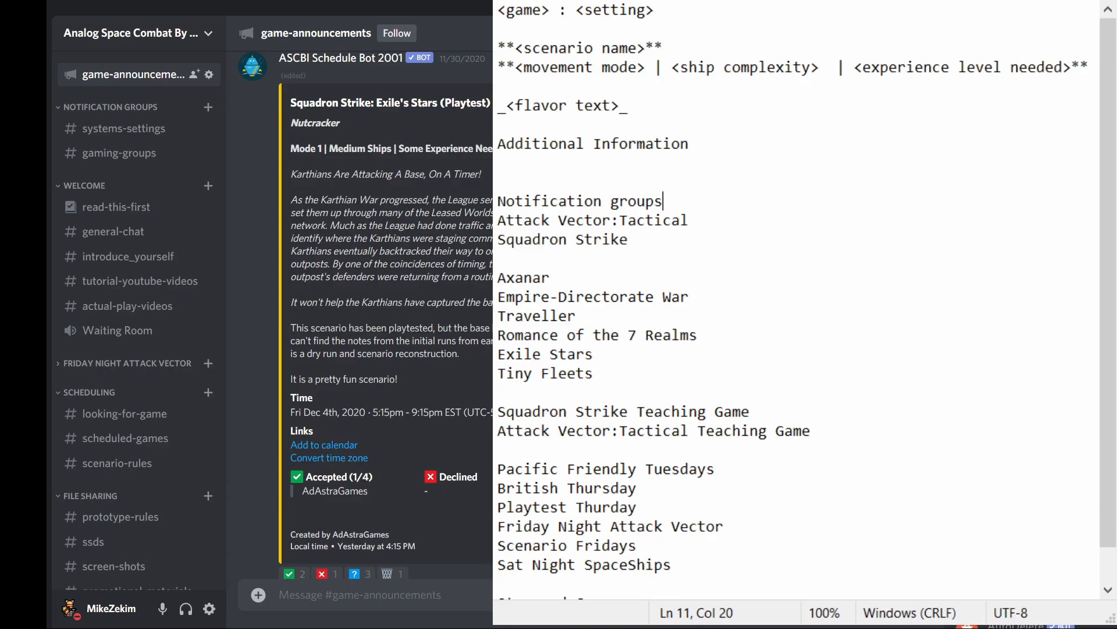
- Replace the game and setting placeholders in the template's heading with "Attack Vector : Tactical"
{"action": "left_click_drag", "start_coordinate": [652, 10], "coordinate": [499, 10]}
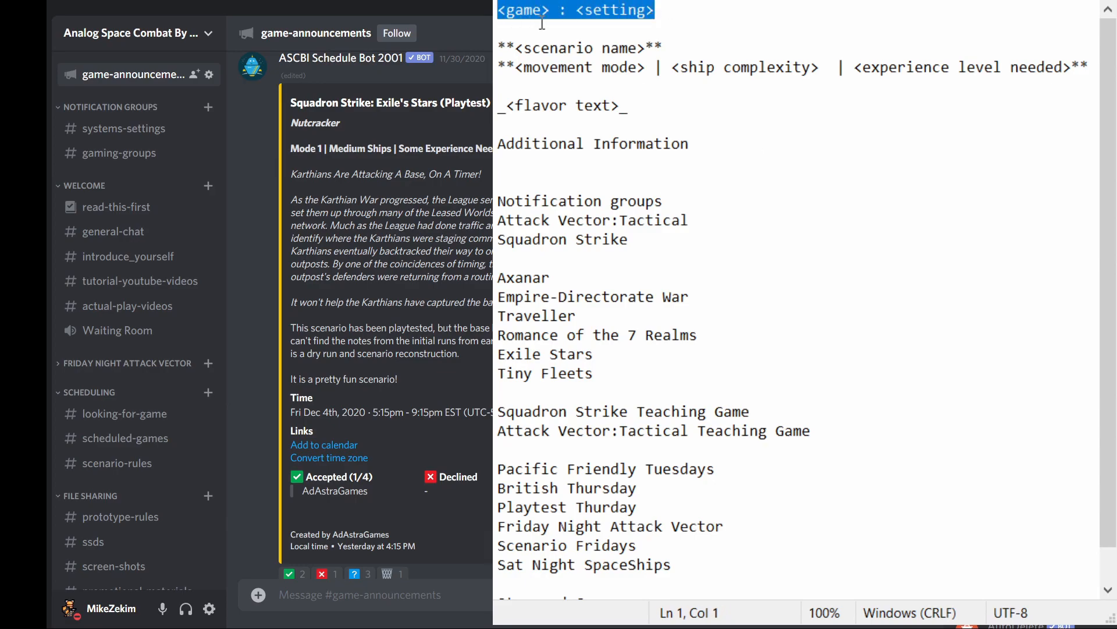
{"action": "type", "text": "Attack"}
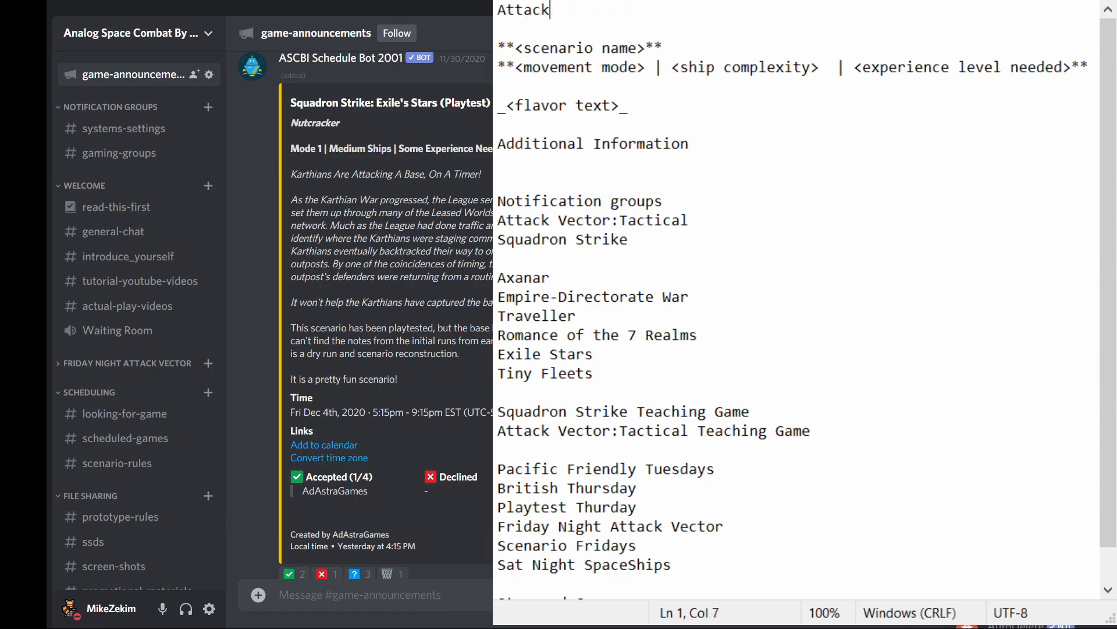
{"action": "type", "text": " Vector:: Tactical"}
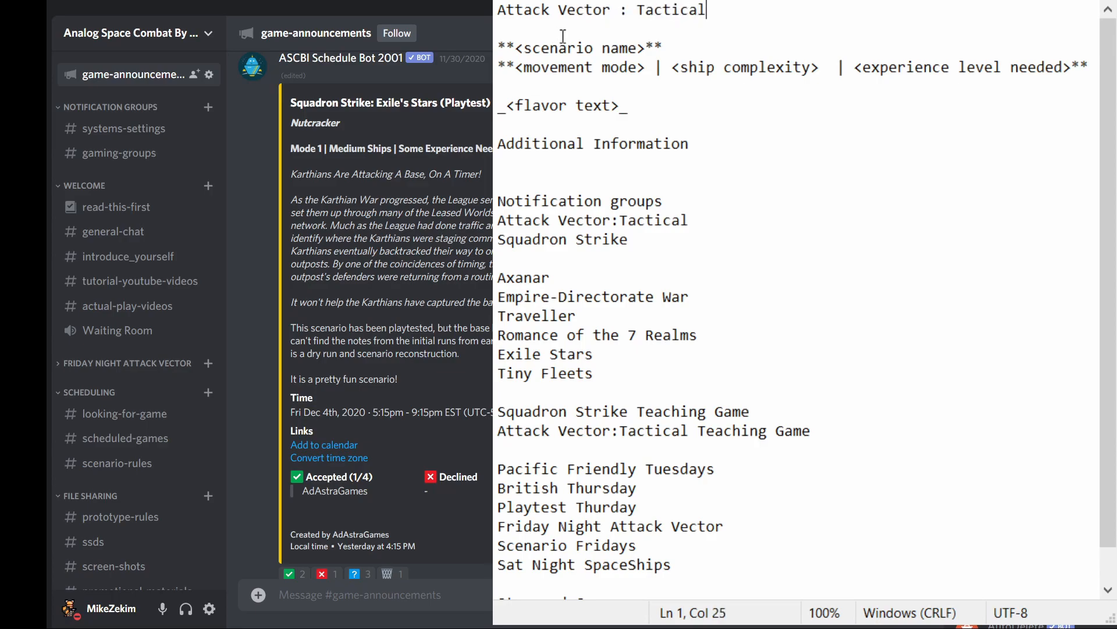
- Replace the scenario name placeholder with "Let's Learn Attack Vector", keeping the double asterisks around it
{"action": "left_click_drag", "start_coordinate": [646, 48], "coordinate": [524, 38]}
{"action": "type", "text": "Let's L"}
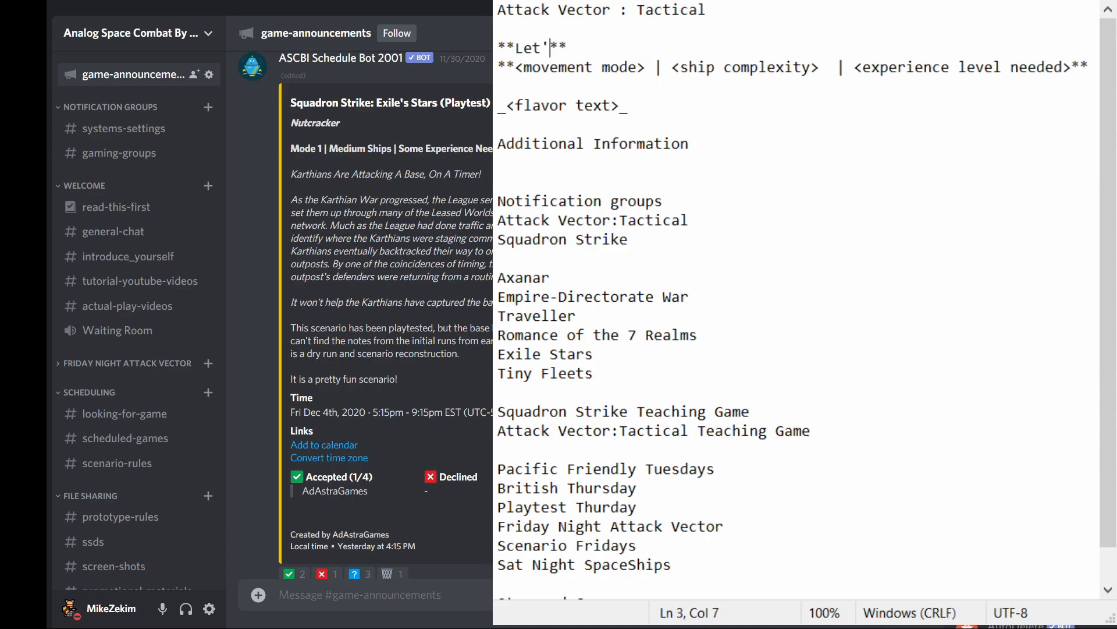
{"action": "type", "text": "earn At"}
{"action": "type", "text": "tack Vect"}
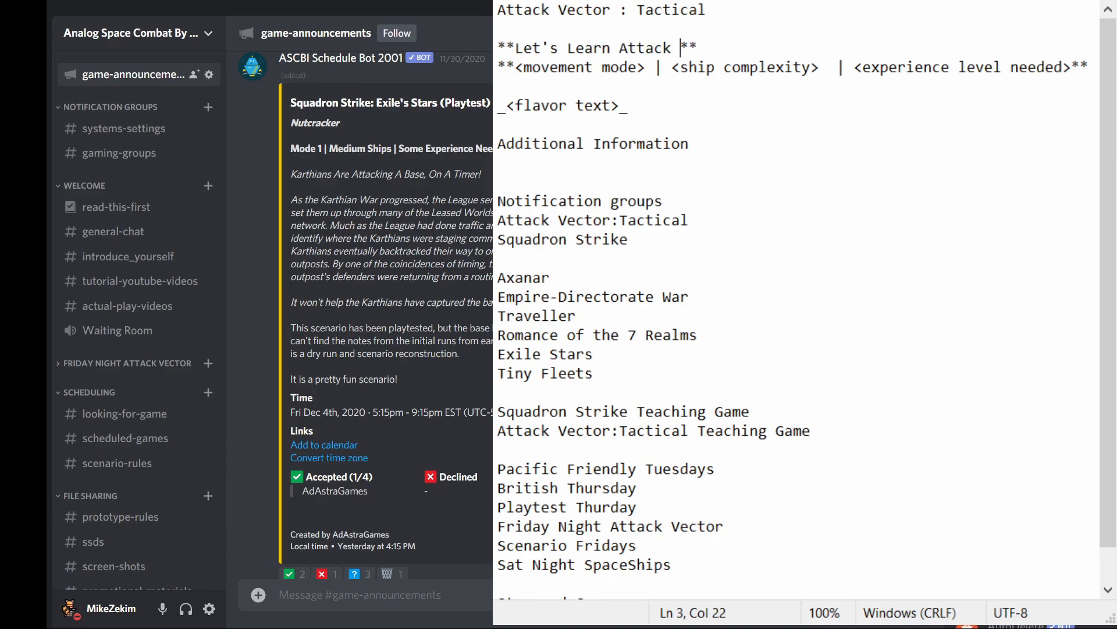
{"action": "type", "text": "or"}
- Examine the double asterisks around the scenario name and the underscore before the flavor text placeholder
{"action": "left_click_drag", "start_coordinate": [516, 48], "coordinate": [497, 48]}
{"action": "left_click_drag", "start_coordinate": [752, 48], "coordinate": [733, 49]}
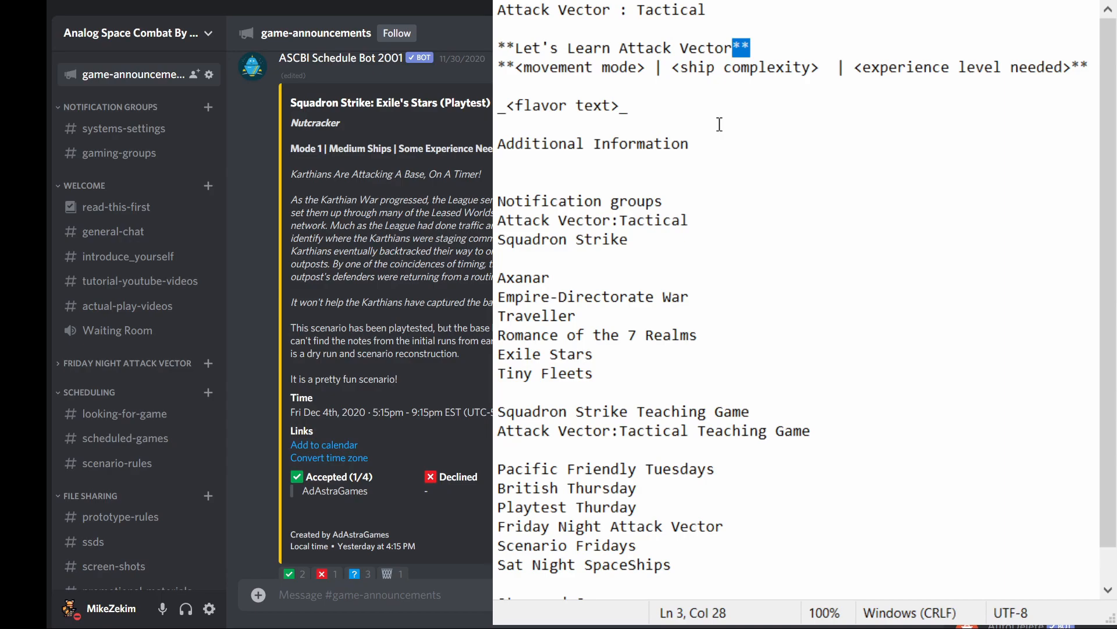
{"action": "left_click_drag", "start_coordinate": [801, 48], "coordinate": [496, 48]}
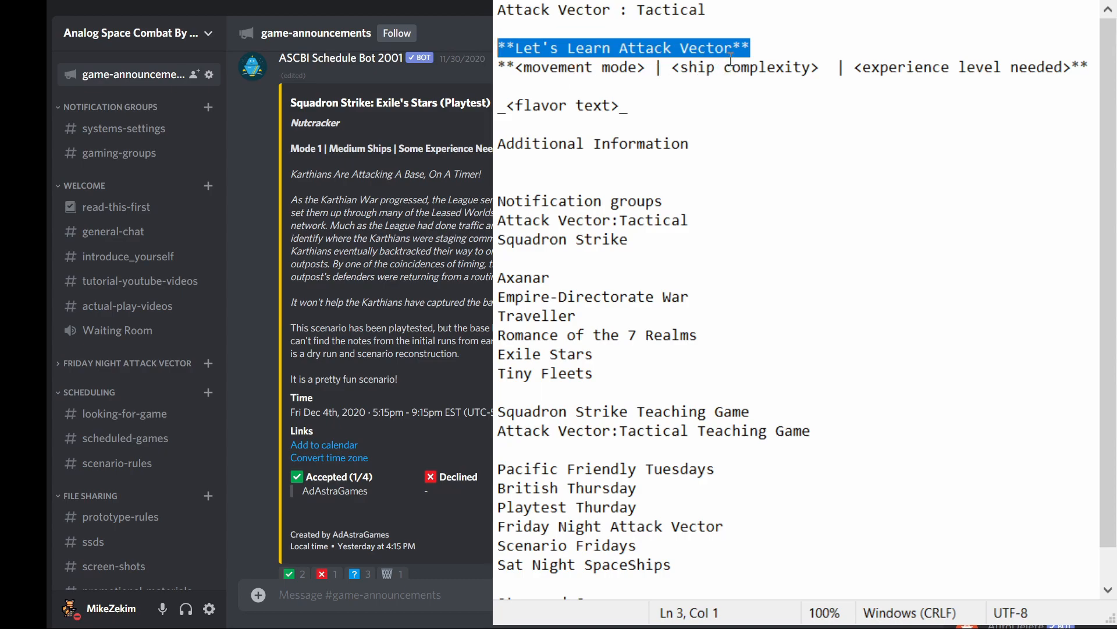
{"action": "left_click", "coordinate": [646, 67]}
{"action": "left_click_drag", "start_coordinate": [646, 67], "coordinate": [497, 47]}
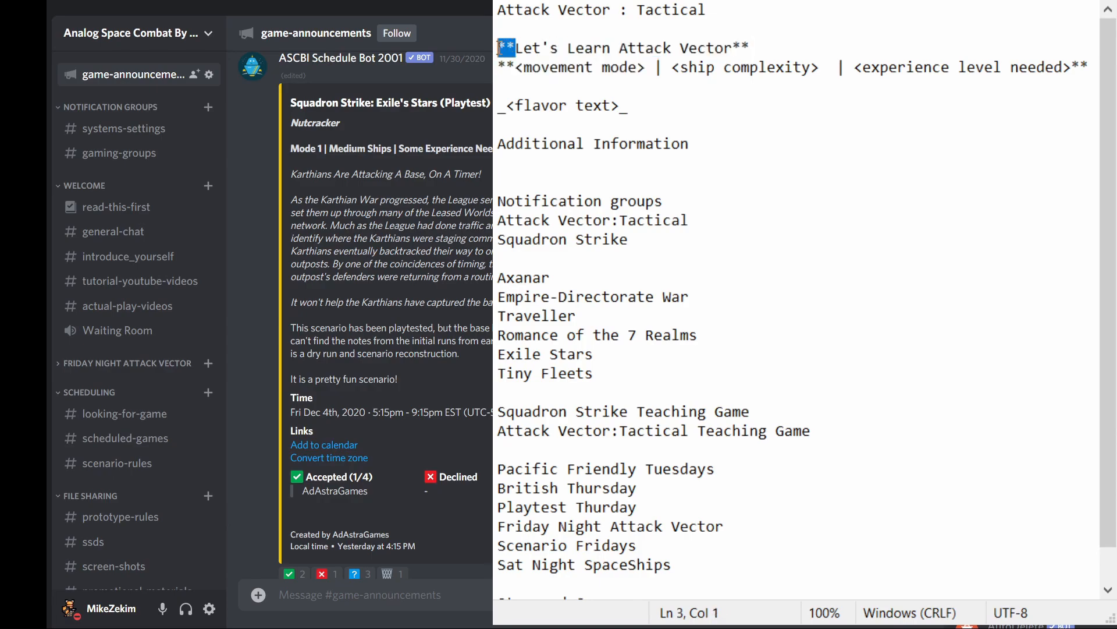
{"action": "mouse_move", "coordinate": [506, 110]}
{"action": "left_mouse_down"}
{"action": "mouse_move", "coordinate": [499, 125]}
{"action": "mouse_move", "coordinate": [499, 108]}
{"action": "left_mouse_up"}
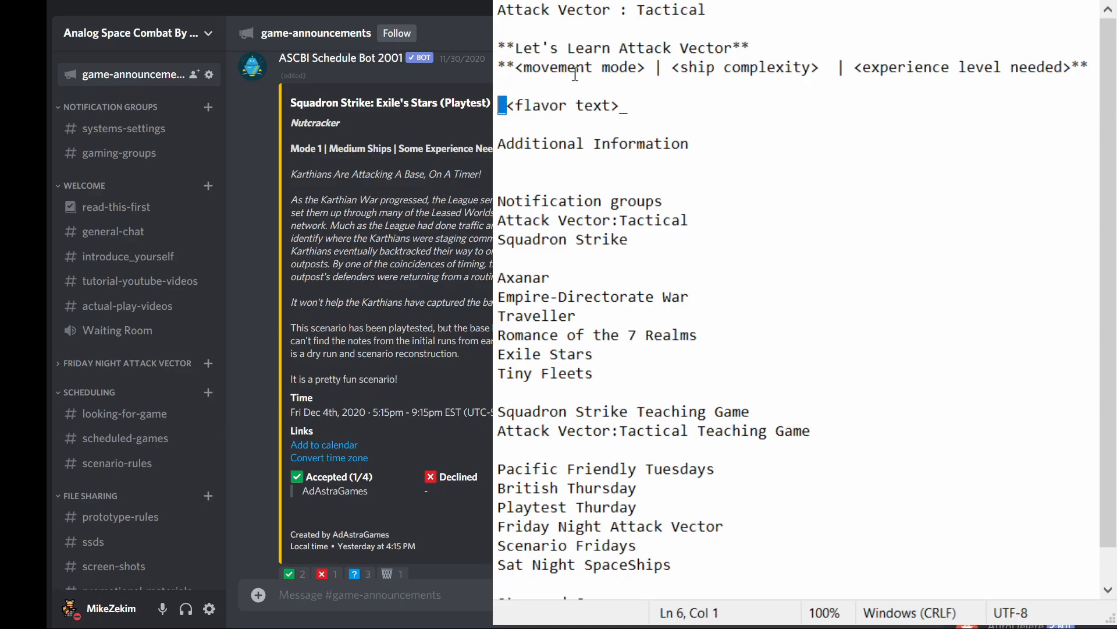
- Fill in the movement mode as "Mode 3" and the ship complexity as "Medium Ships", removing the extra space before the second divider
{"action": "left_click_drag", "start_coordinate": [648, 68], "coordinate": [515, 66]}
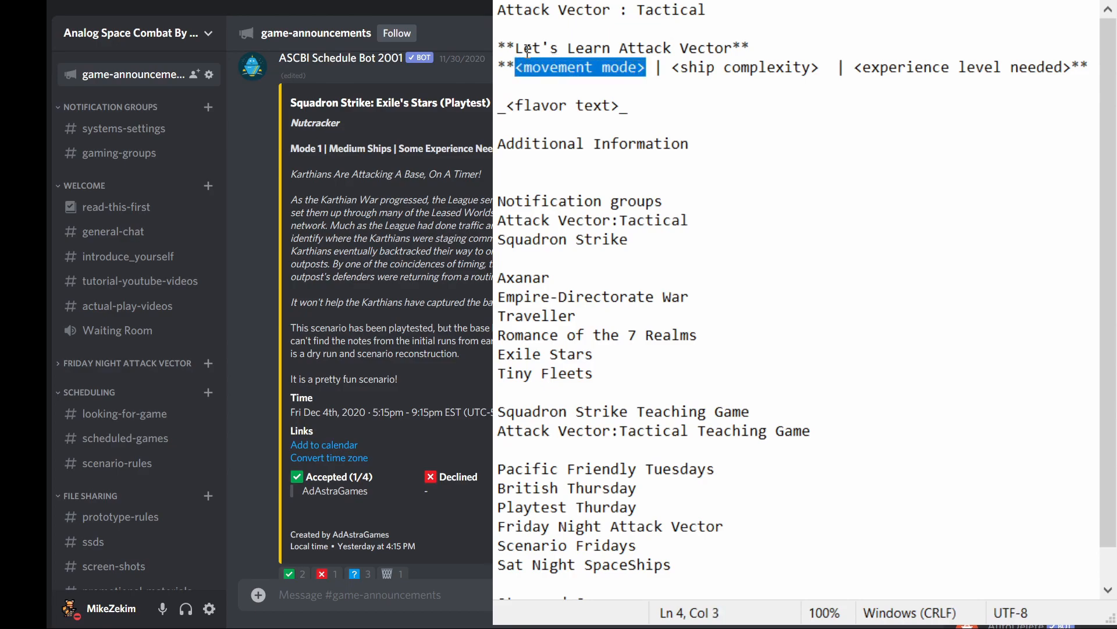
{"action": "type", "text": "Mode 3"}
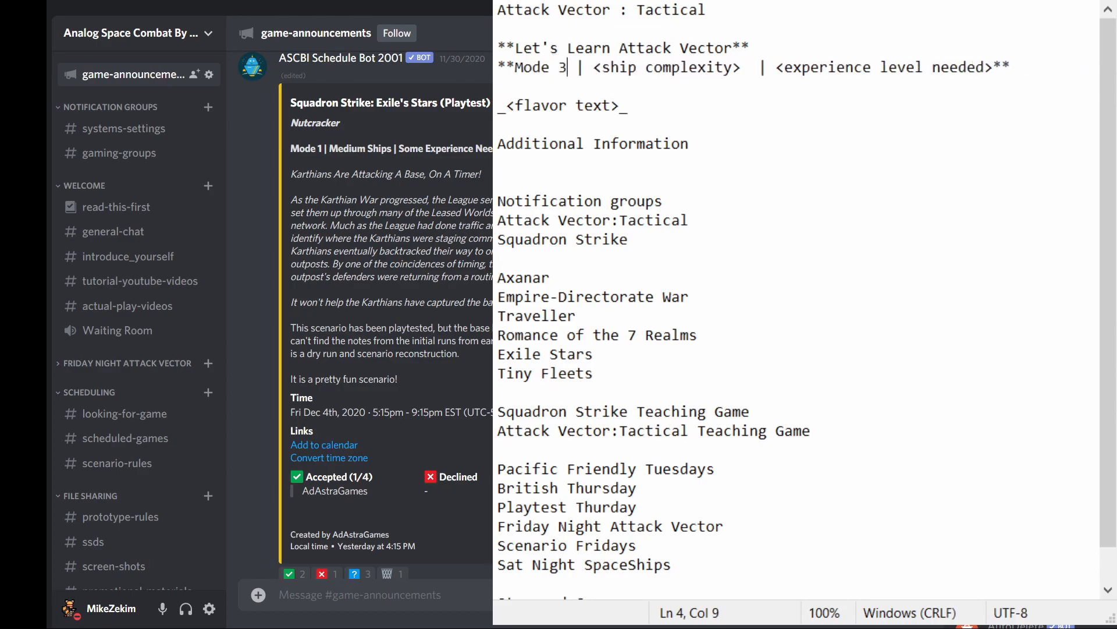
{"action": "left_click_drag", "start_coordinate": [743, 68], "coordinate": [594, 61]}
{"action": "type", "text": "Medi"}
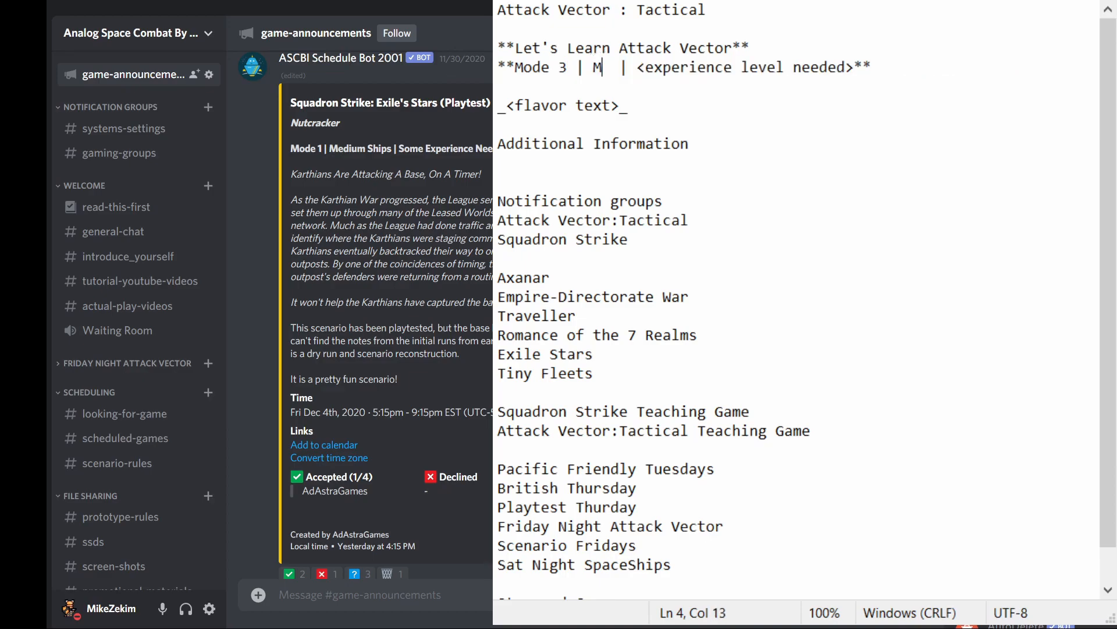
{"action": "type", "text": "um Shi"}
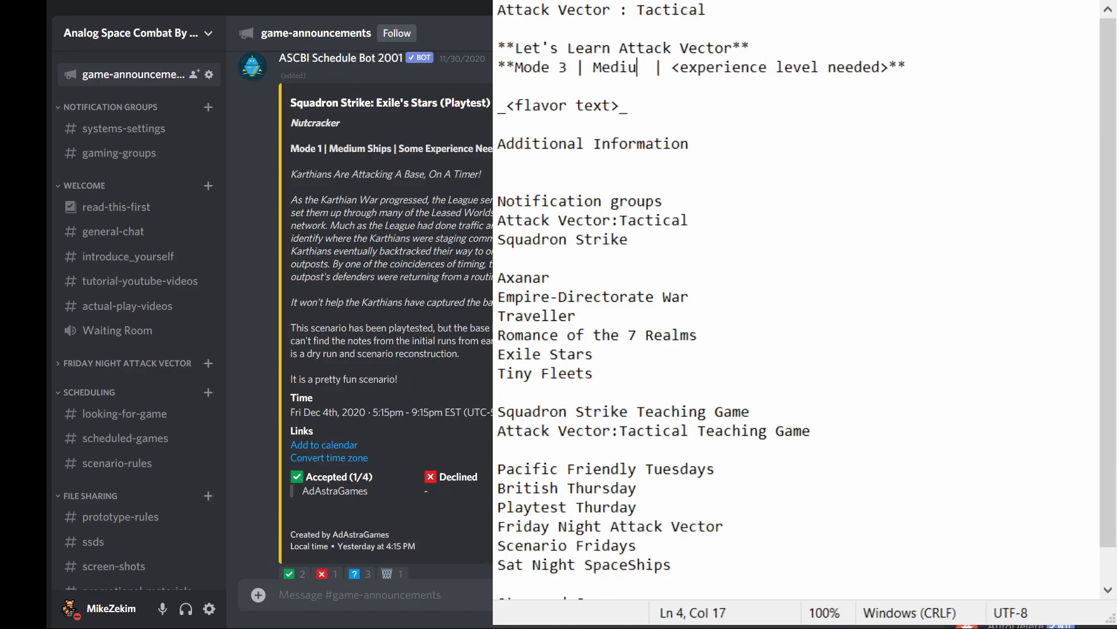
{"action": "type", "text": "p"}
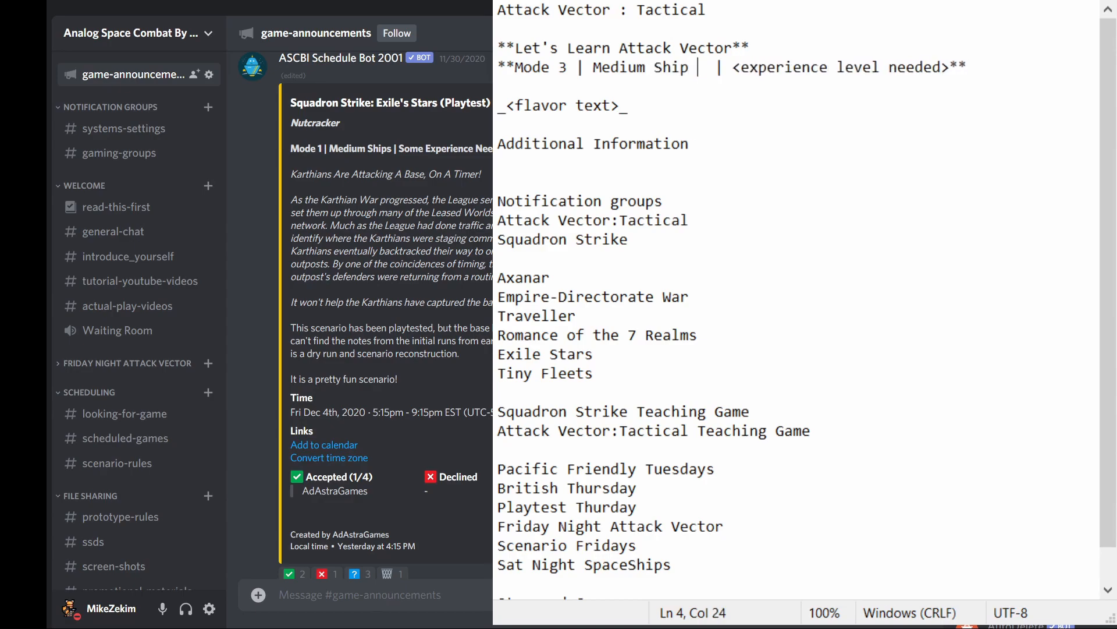
{"action": "key", "text": "BackSpace"}
{"action": "type", "text": "c"}
{"action": "key", "text": "BackSpace"}
{"action": "key", "text": "BackSpace"}
{"action": "type", "text": "s"}
{"action": "key", "text": "BackSpace"}
{"action": "left_click", "coordinate": [714, 69]}
{"action": "key", "text": "BackSpace"}
- Replace the experience level placeholder with "No experience required", keeping the closing double asterisks
{"action": "left_click_drag", "start_coordinate": [716, 68], "coordinate": [944, 63]}
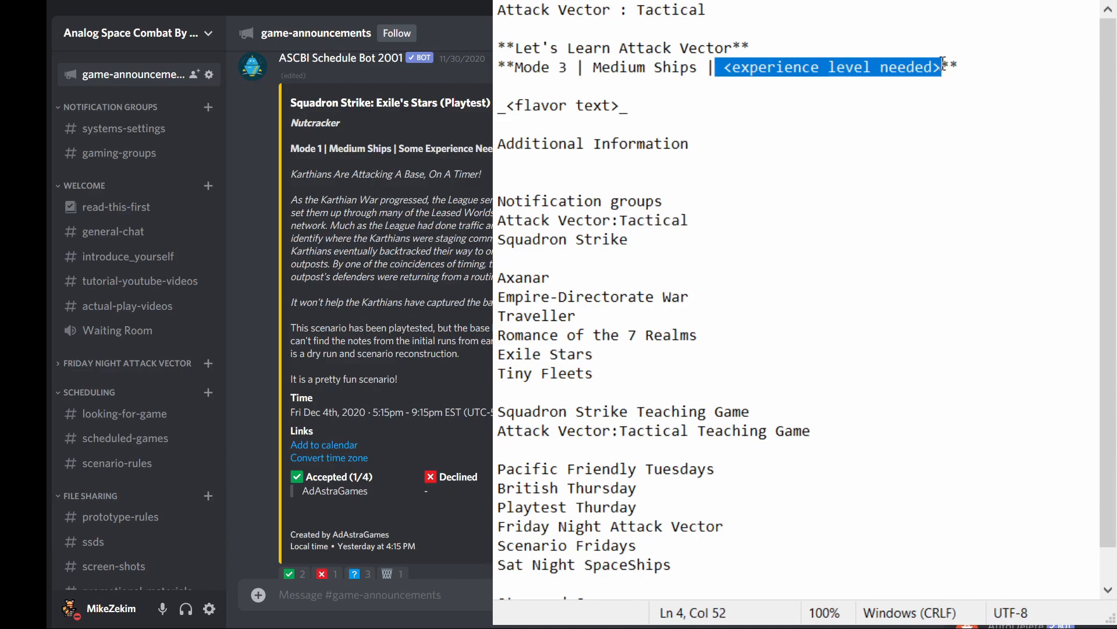
{"action": "type", "text": "No experi"}
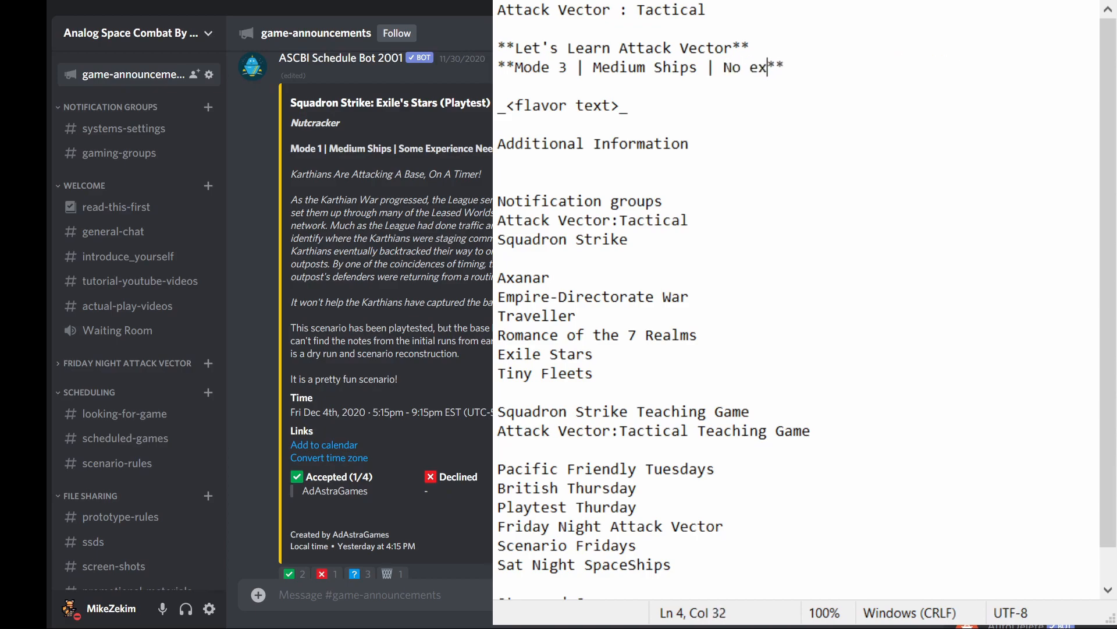
{"action": "type", "text": "e"}
{"action": "key", "text": "BackSpace"}
{"action": "type", "text": "rience required"}
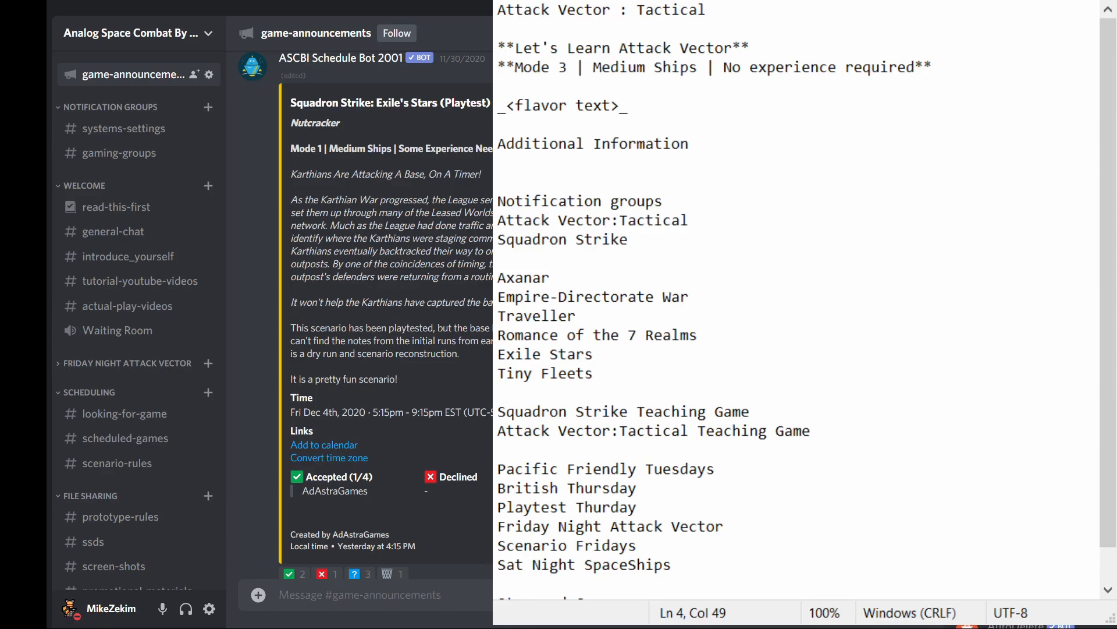
- Replace the flavor text placeholder with the three-paragraph Attack Vector:Tactical description and enclose its first paragraph in underscores
{"action": "left_click_drag", "start_coordinate": [629, 108], "coordinate": [502, 112]}
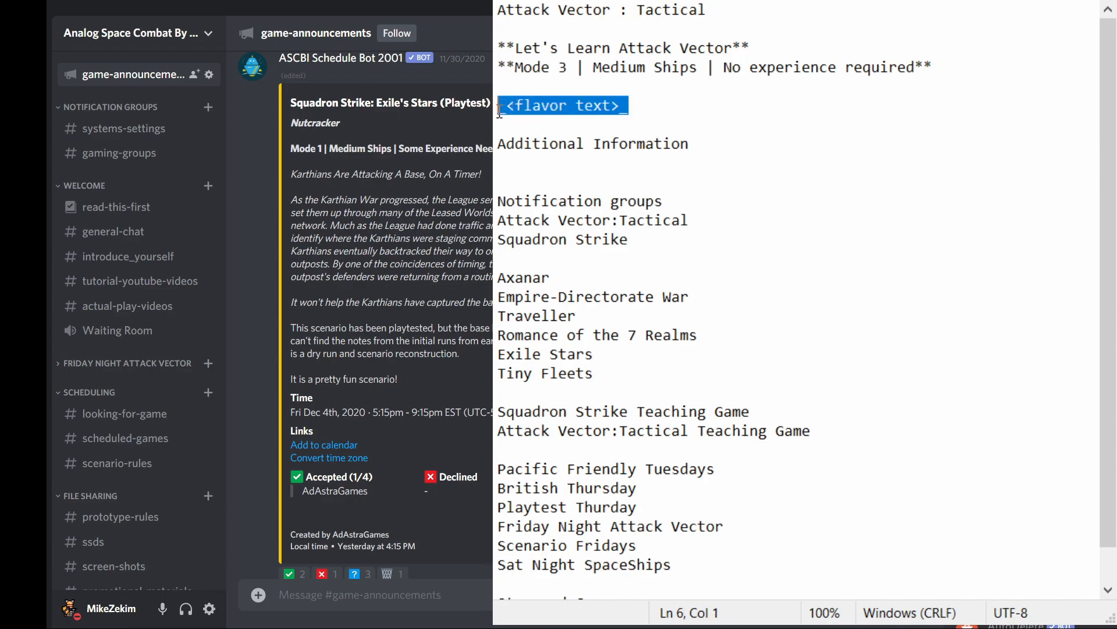
{"action": "type", "text": "Attack Vector:Tactical is the game of real space combat on the table-top.  While based on real math and science, all of the \"scary math\" is hidden in clearly designed play-aids.  The math is further hidden by the use of the AVID Assistance.  The best way to learn the game is to play with experienced players.  So come learn how to play Attack Vector:Tactical.  No experience required!"}
{"action": "left_click", "coordinate": [499, 107]}
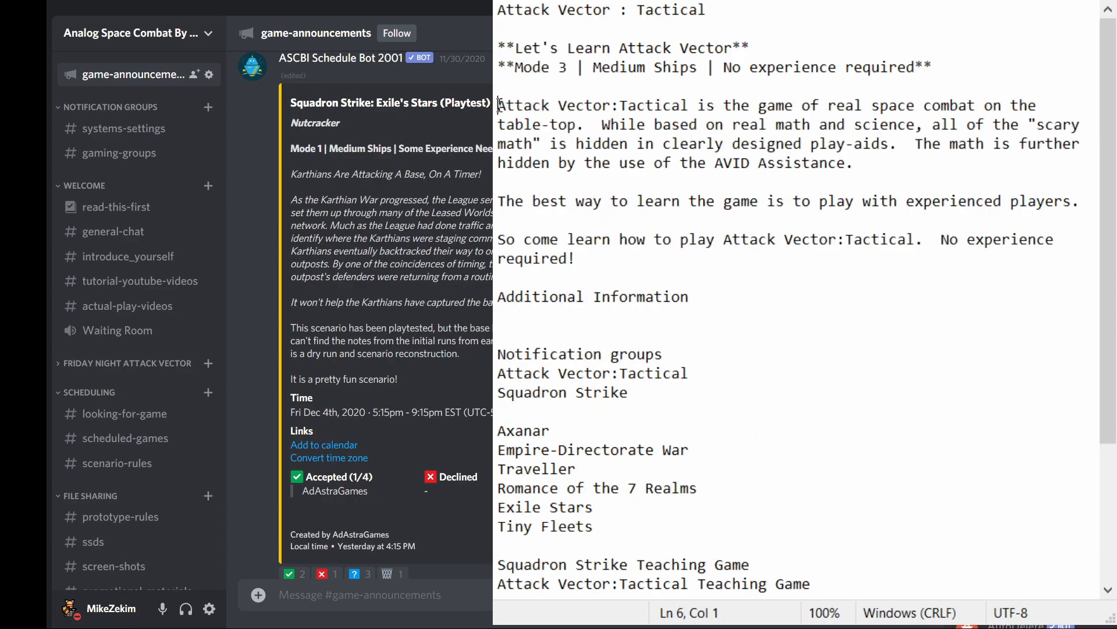
{"action": "type", "text": "_"}
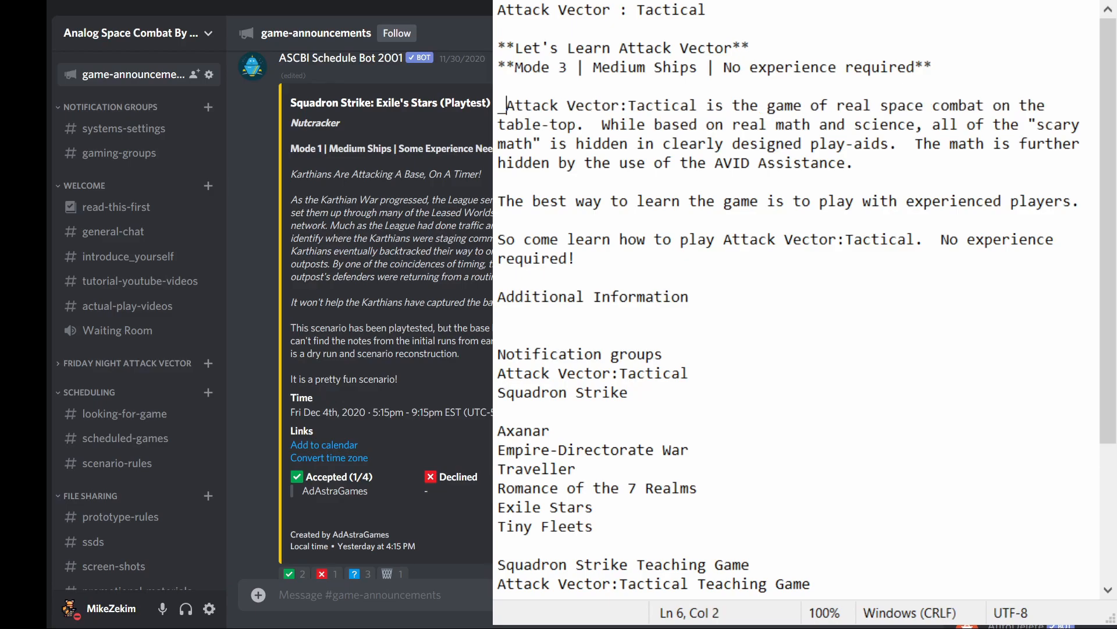
{"action": "left_click", "coordinate": [873, 162]}
{"action": "type", "text": "_"}
- Enclose the second paragraph, "The best way to learn...", and the third, "So come learn how to play...", in underscores
{"action": "left_click", "coordinate": [505, 201]}
{"action": "type", "text": "_"}
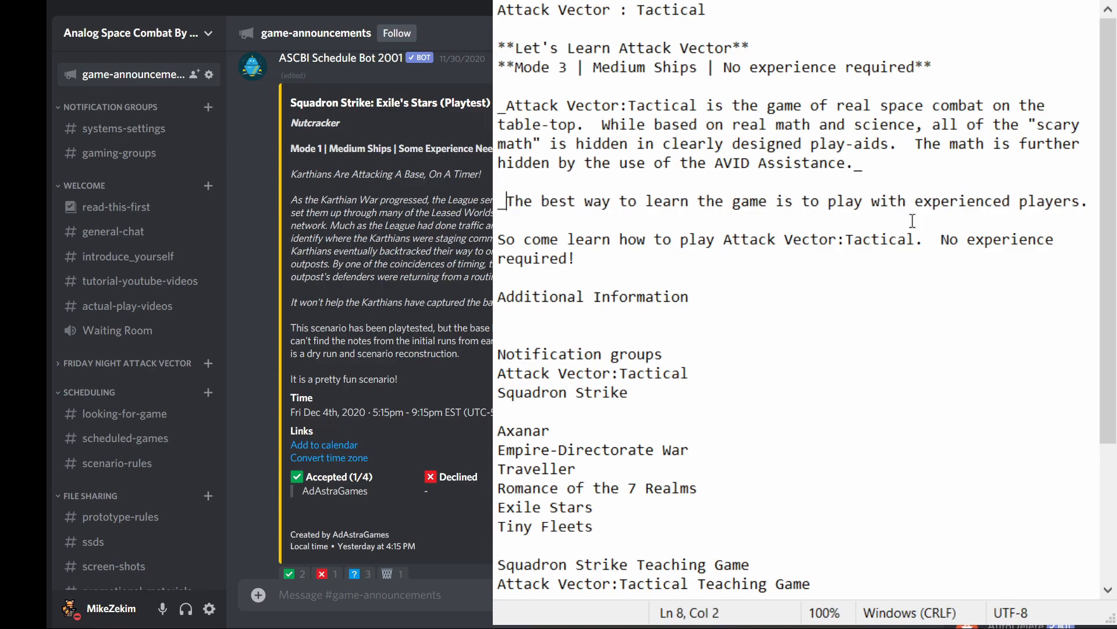
{"action": "left_click", "coordinate": [1091, 198]}
{"action": "type", "text": "_"}
{"action": "left_click", "coordinate": [655, 181]}
{"action": "left_click", "coordinate": [606, 236]}
{"action": "left_click", "coordinate": [499, 258]}
{"action": "type", "text": "_"}
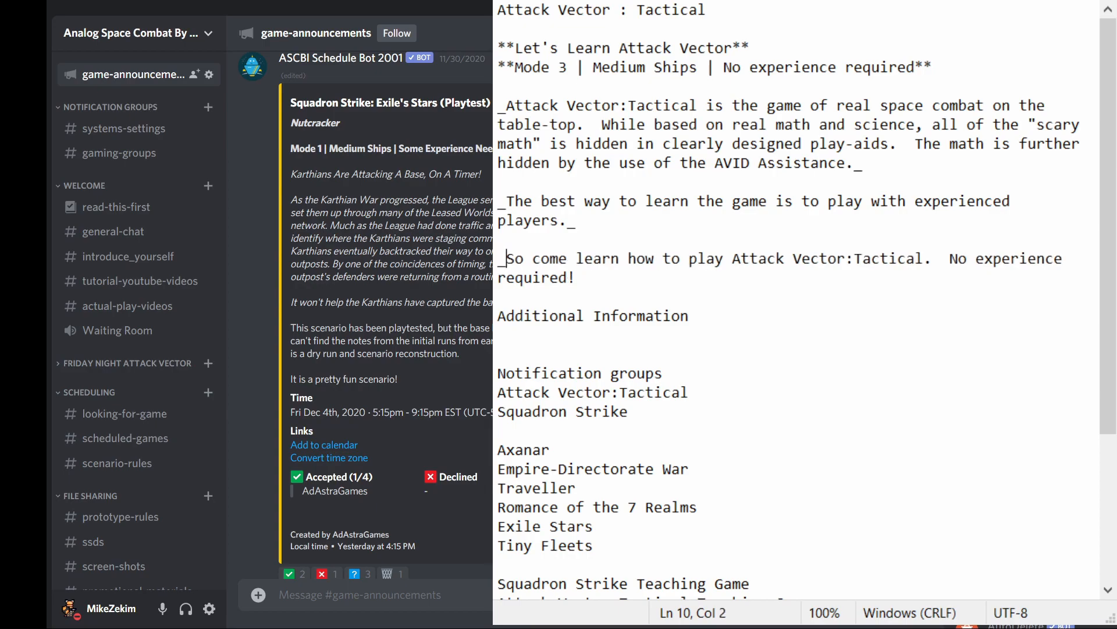
{"action": "left_click", "coordinate": [572, 278]}
{"action": "key", "text": "Right"}
{"action": "type", "text": "_"}
- Delete the "Additional Information" placeholder and the surplus blank lines above "Notification groups"
{"action": "left_click_drag", "start_coordinate": [689, 315], "coordinate": [497, 316]}
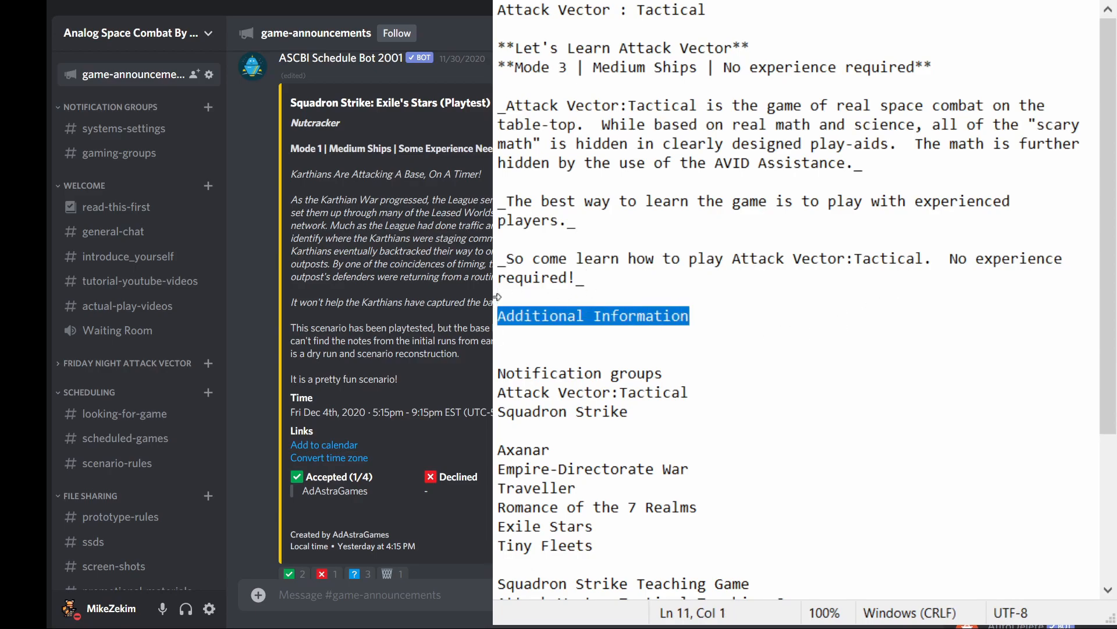
{"action": "key", "text": "Delete"}
{"action": "key", "text": "Delete"}
{"action": "key", "text": "Delete"}
{"action": "key", "text": "BackSpace"}
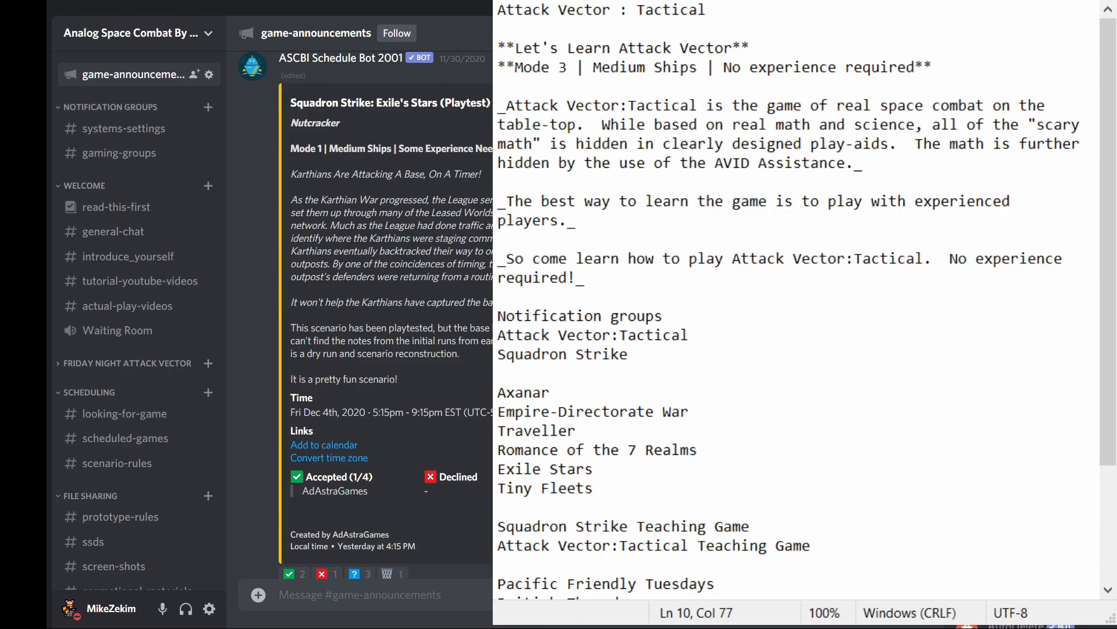
- Switch to Discord and examine the notification group mentions above the Attack Vector and Squadron Strike posts in game-announcements
{"action": "key", "text": "alt+Tab"}
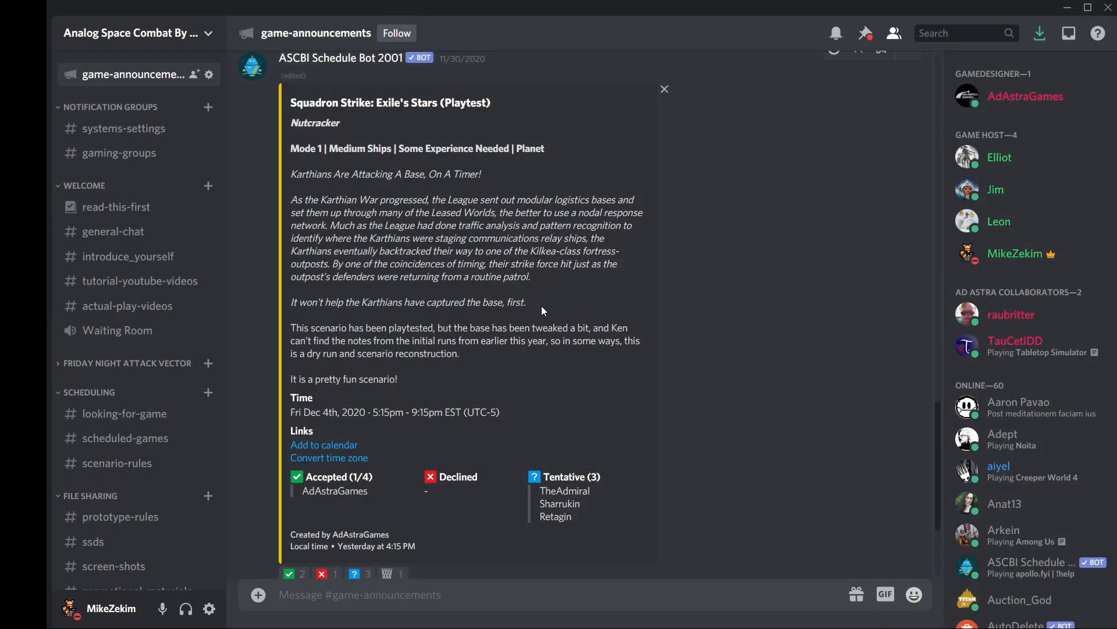
{"action": "scroll", "coordinate": [545, 311], "scroll_direction": "up", "scroll_amount": 8}
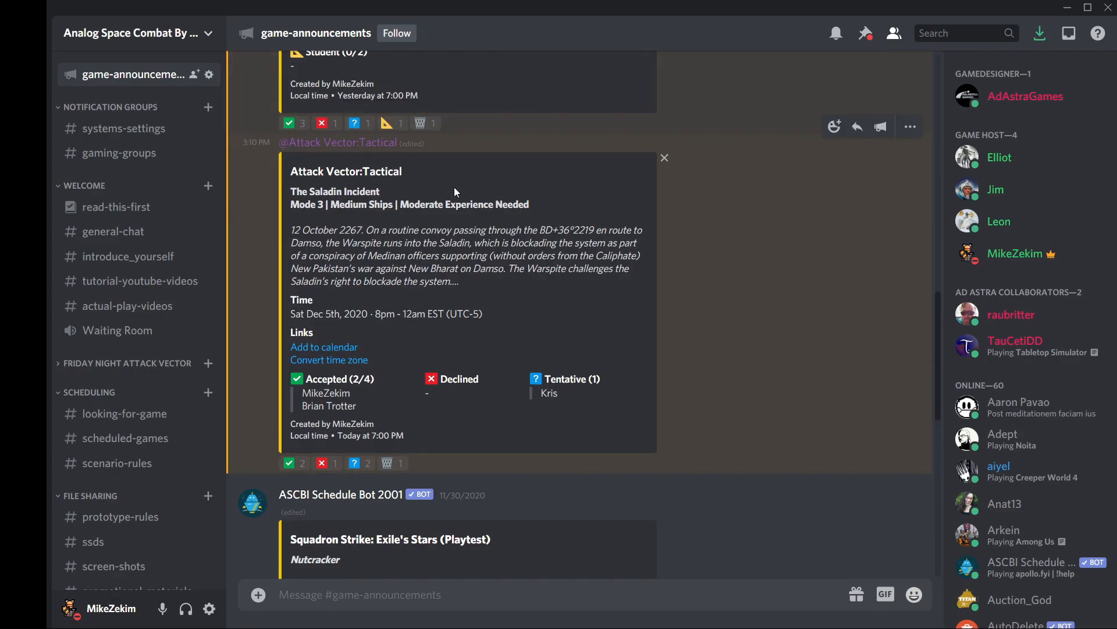
{"action": "left_click_drag", "start_coordinate": [410, 143], "coordinate": [270, 144]}
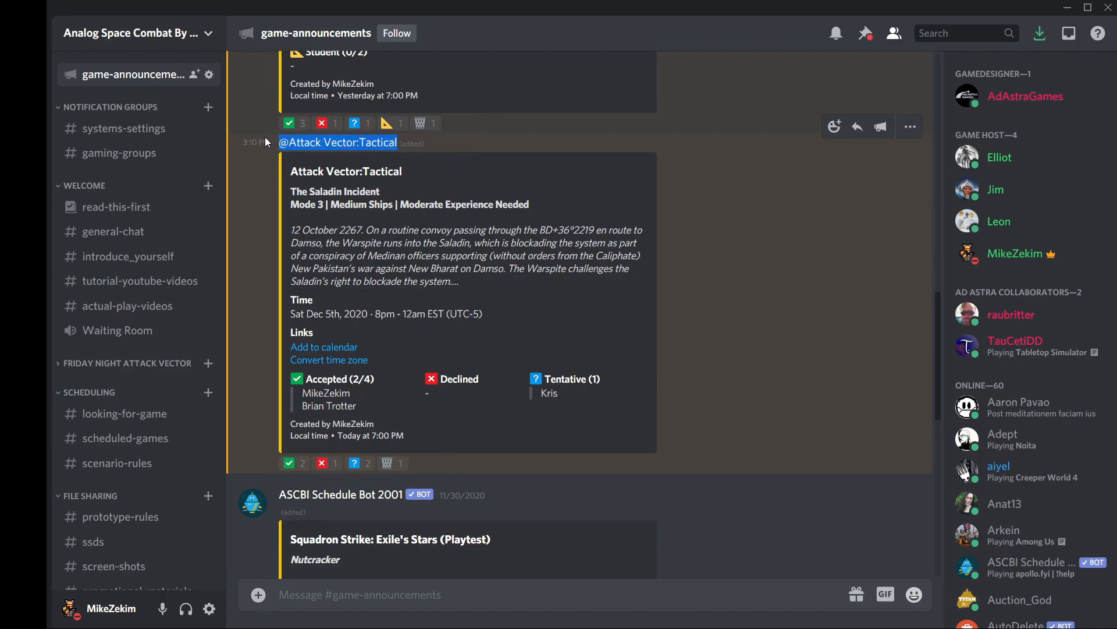
{"action": "scroll", "coordinate": [382, 191], "scroll_direction": "up", "scroll_amount": 2}
{"action": "scroll", "coordinate": [383, 191], "scroll_direction": "up", "scroll_amount": 5}
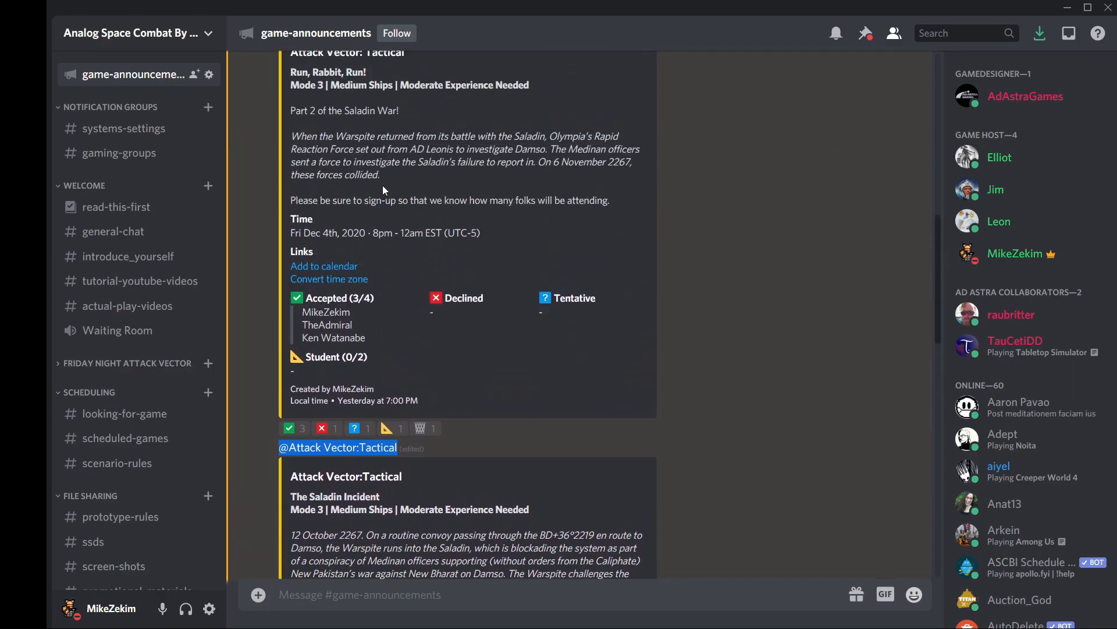
{"action": "left_click_drag", "start_coordinate": [770, 231], "coordinate": [279, 228]}
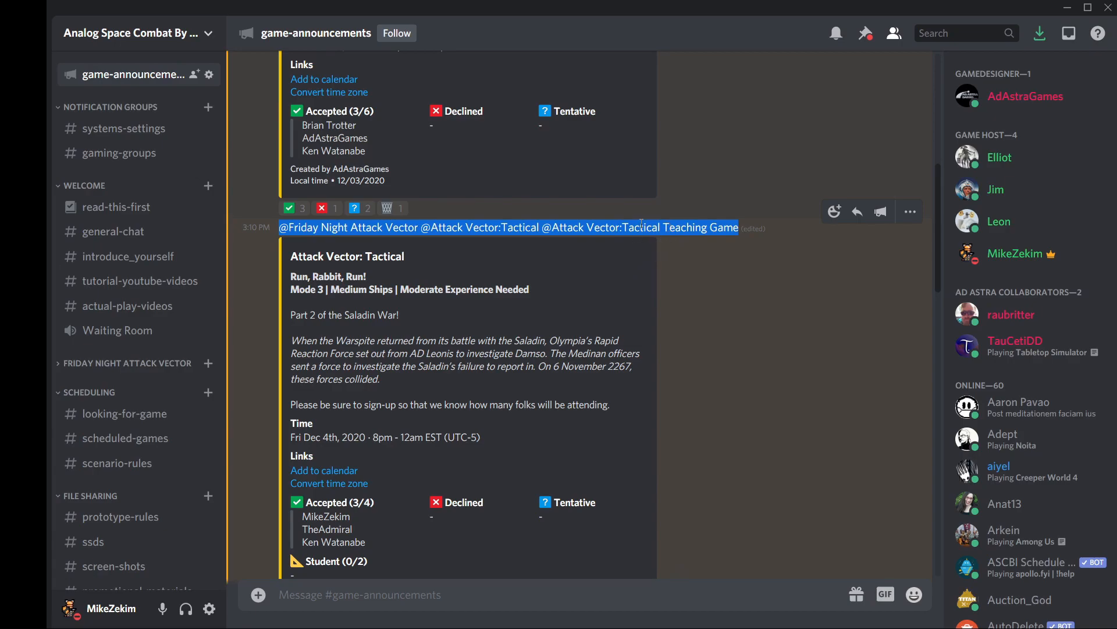
{"action": "left_click", "coordinate": [457, 359]}
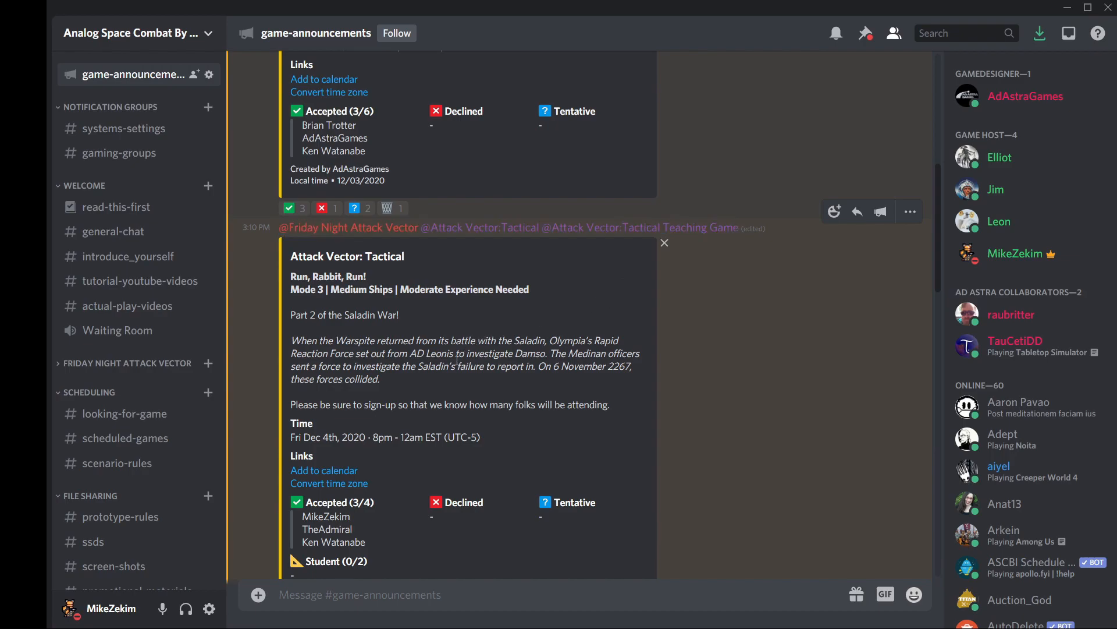
{"action": "scroll", "coordinate": [361, 502], "scroll_direction": "down", "scroll_amount": 3}
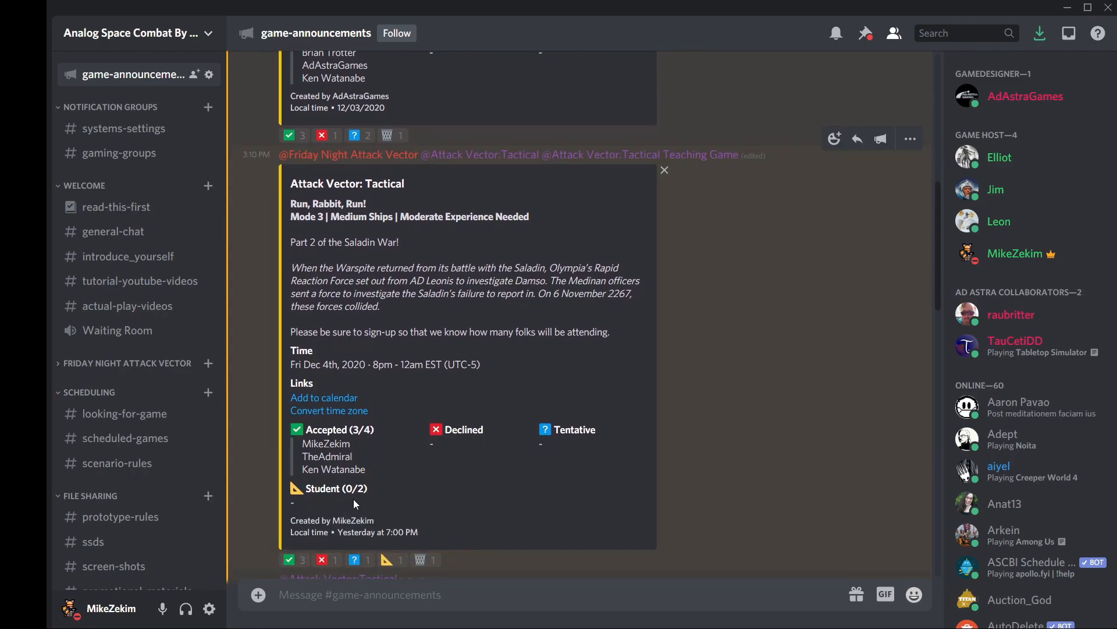
{"action": "scroll", "coordinate": [396, 460], "scroll_direction": "up", "scroll_amount": 5}
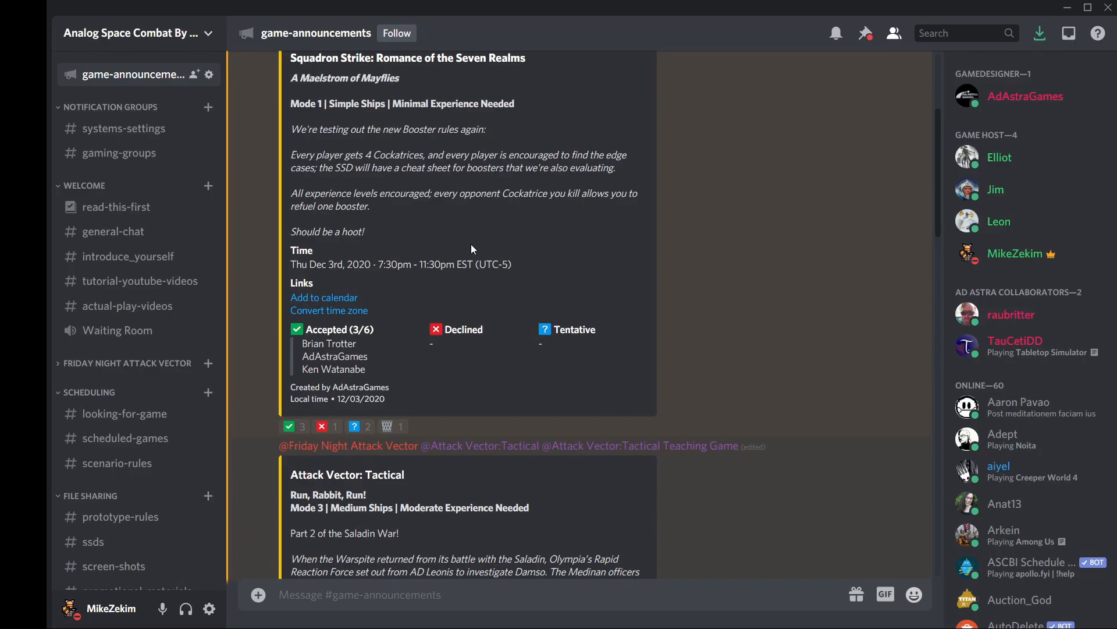
{"action": "scroll", "coordinate": [470, 243], "scroll_direction": "up", "scroll_amount": 3}
{"action": "left_click_drag", "start_coordinate": [547, 171], "coordinate": [281, 176]}
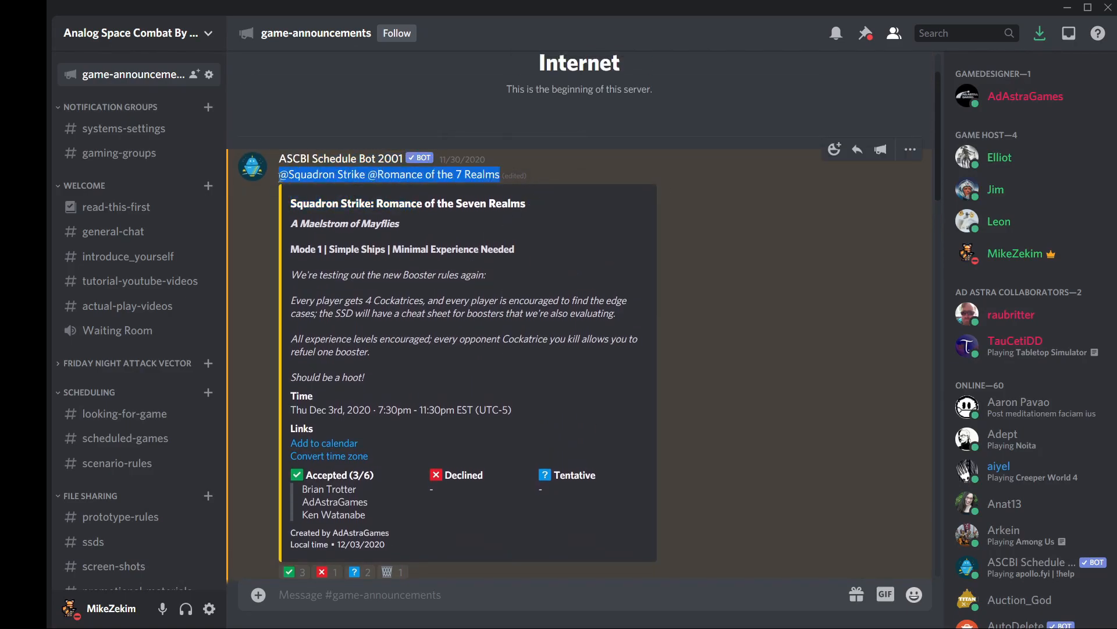
{"action": "left_click", "coordinate": [508, 304]}
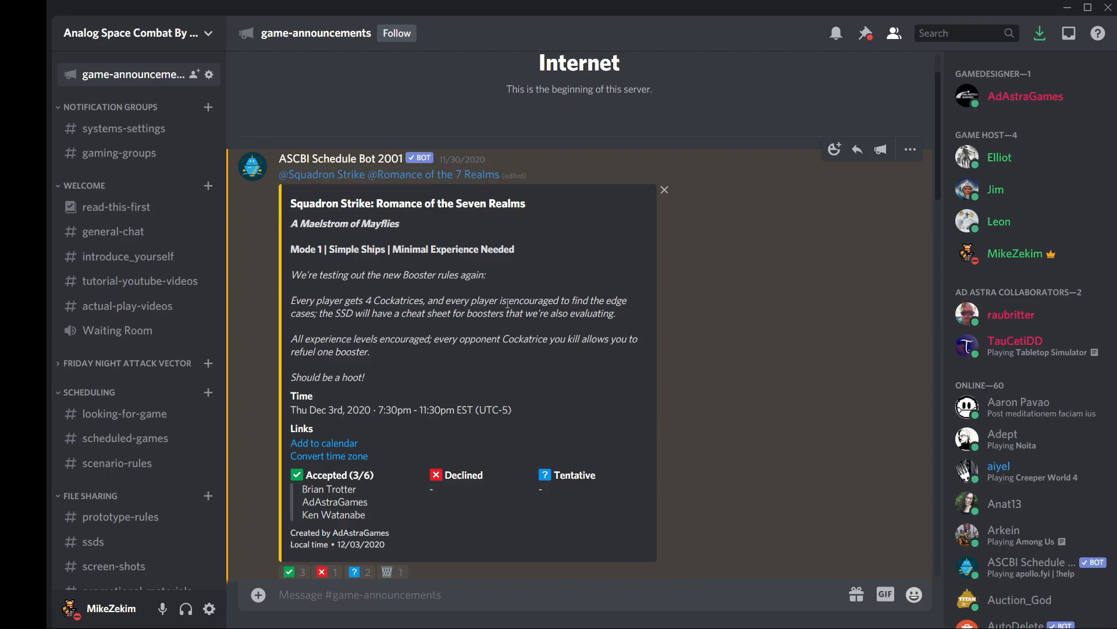
{"action": "scroll", "coordinate": [508, 307], "scroll_direction": "down", "scroll_amount": 10}
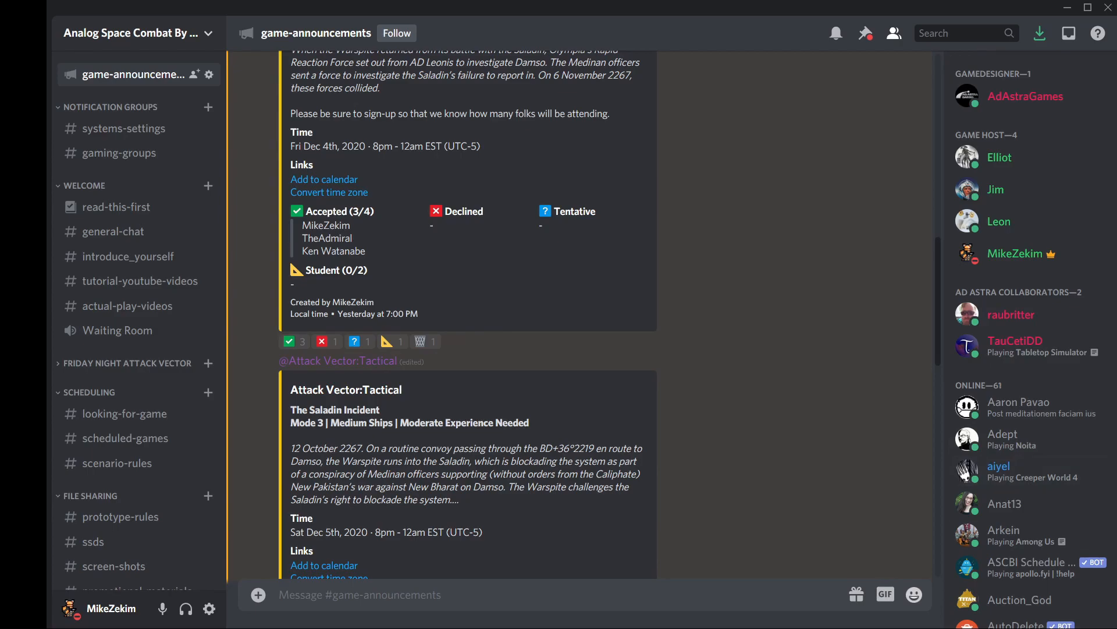
- Return to the announcement in Notepad and review the list of available notification groups
{"action": "key", "text": "alt+Tab"}
{"action": "left_click", "coordinate": [541, 143]}
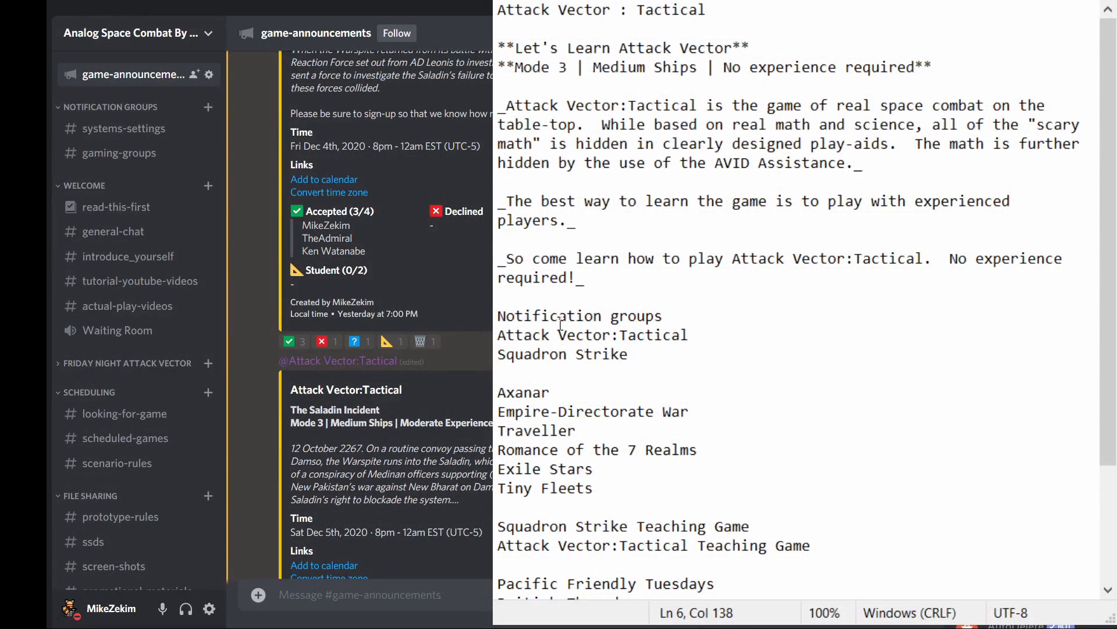
{"action": "left_click", "coordinate": [499, 334]}
{"action": "scroll", "coordinate": [690, 364], "scroll_direction": "down", "scroll_amount": 3}
{"action": "scroll", "coordinate": [693, 396], "scroll_direction": "up", "scroll_amount": 1}
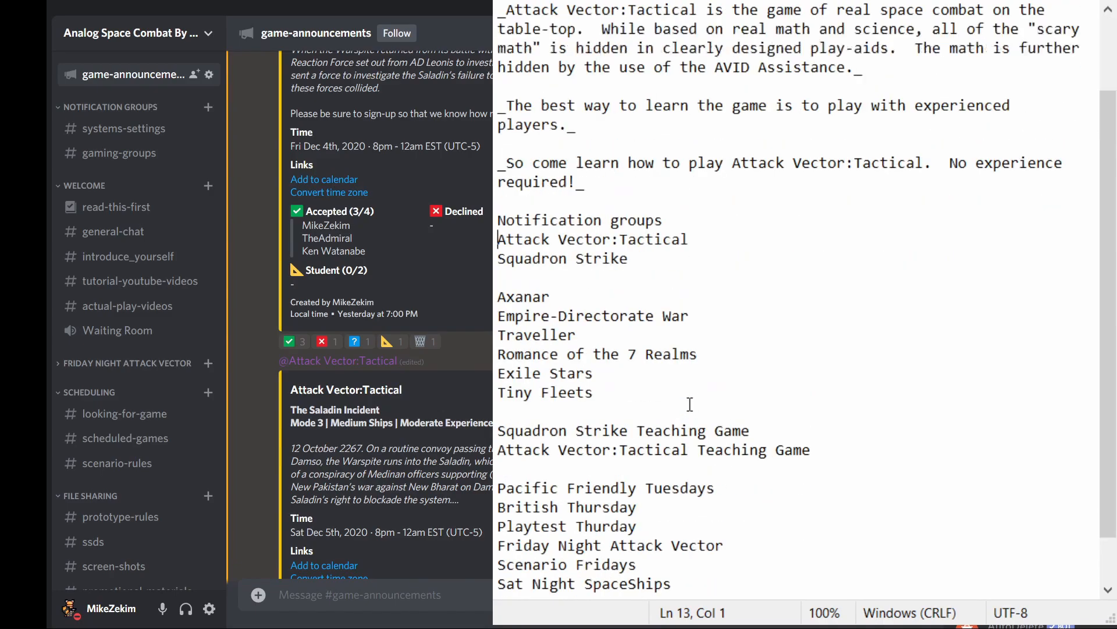
{"action": "left_click_drag", "start_coordinate": [649, 257], "coordinate": [493, 266]}
{"action": "left_click", "coordinate": [720, 318]}
- Switch to Discord and review the notification groups offered in the systems-settings and gaming-groups channels
{"action": "key", "text": "alt+Tab"}
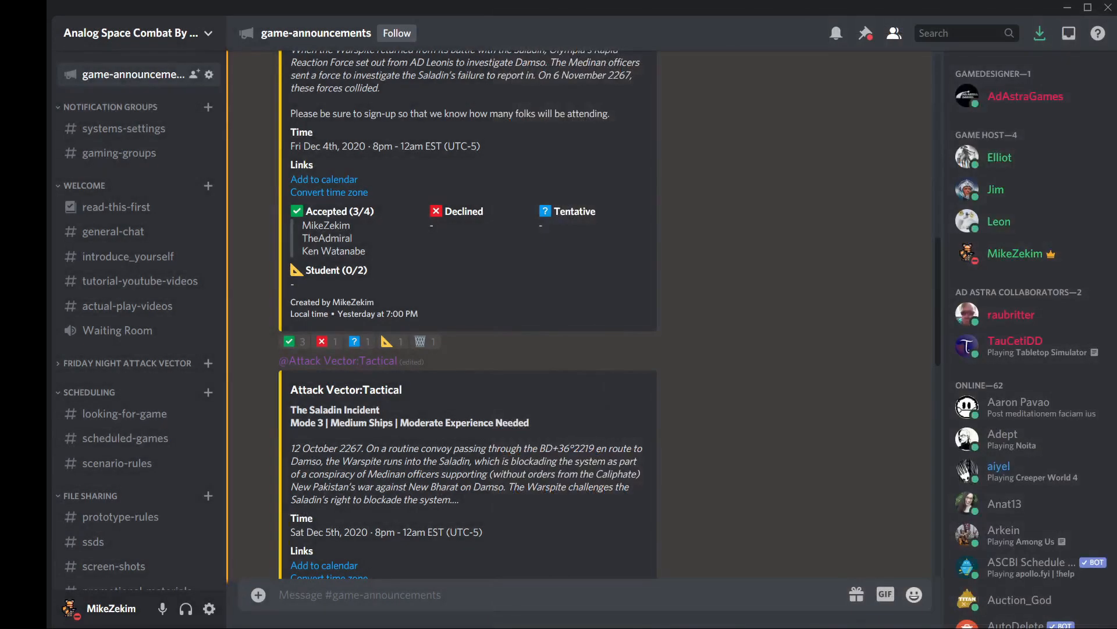
{"action": "left_click", "coordinate": [134, 129]}
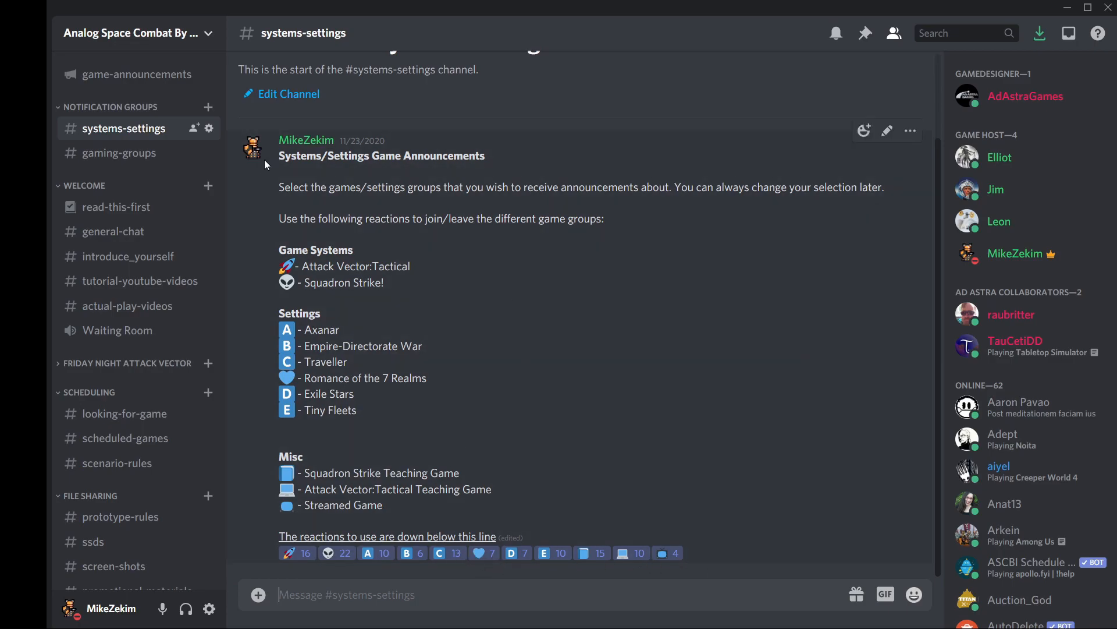
{"action": "left_click", "coordinate": [111, 154]}
{"action": "scroll", "coordinate": [427, 445], "scroll_direction": "down", "scroll_amount": 4}
{"action": "scroll", "coordinate": [427, 451], "scroll_direction": "up", "scroll_amount": 9}
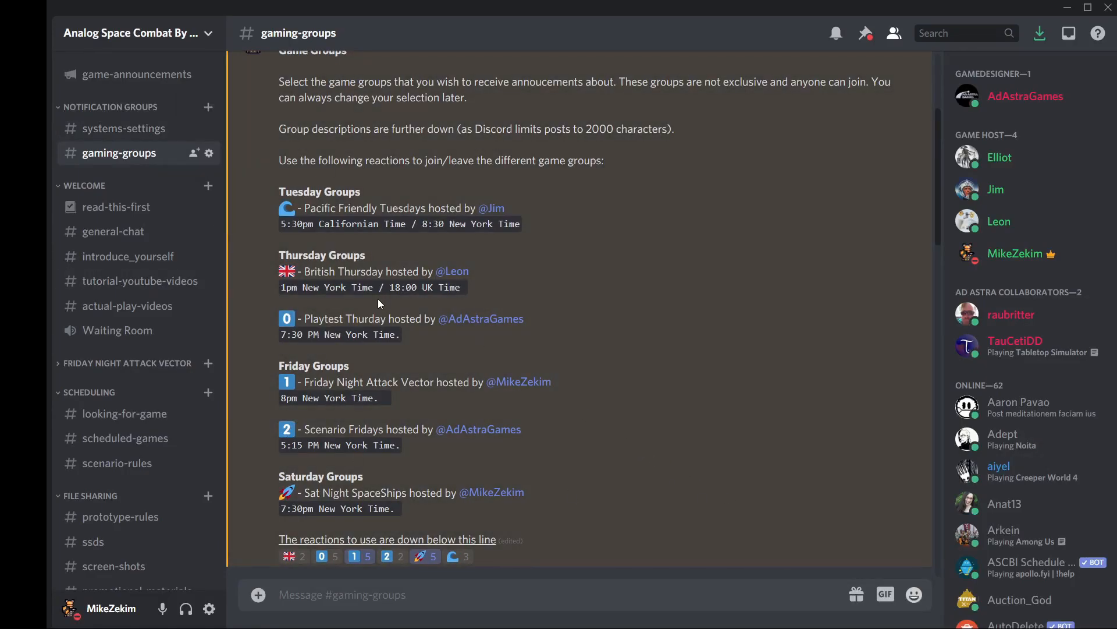
{"action": "scroll", "coordinate": [379, 298], "scroll_direction": "up", "scroll_amount": 4}
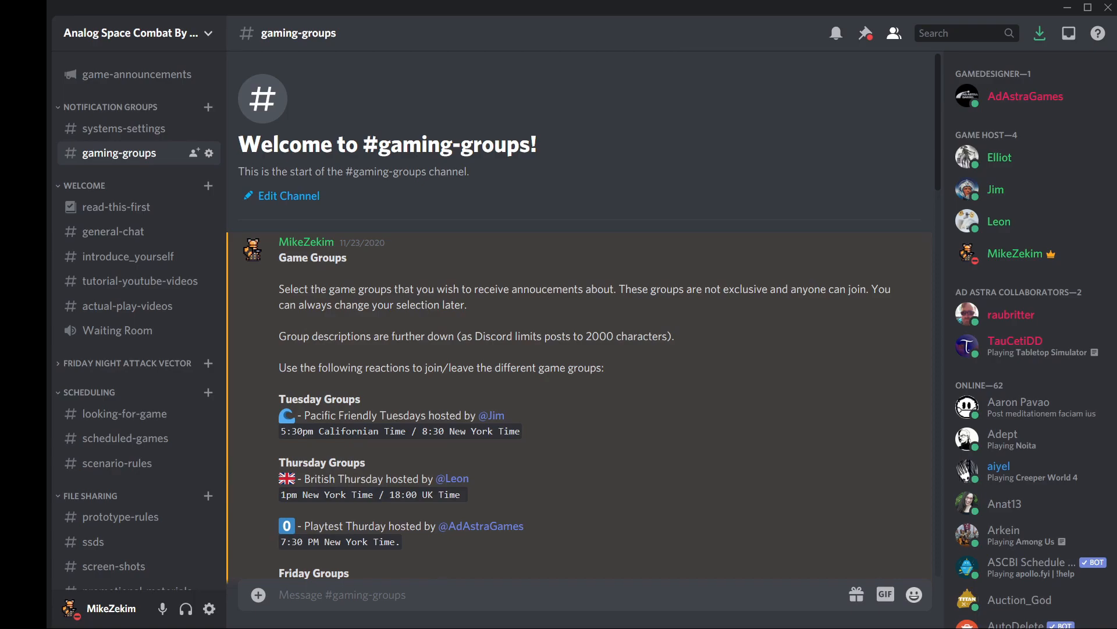
- Return to Notepad and delete the "Squadron Strike" line from the notification groups, keeping "Attack Vector:Tactical"
{"action": "key", "text": "alt+Tab"}
{"action": "left_click", "coordinate": [569, 259]}
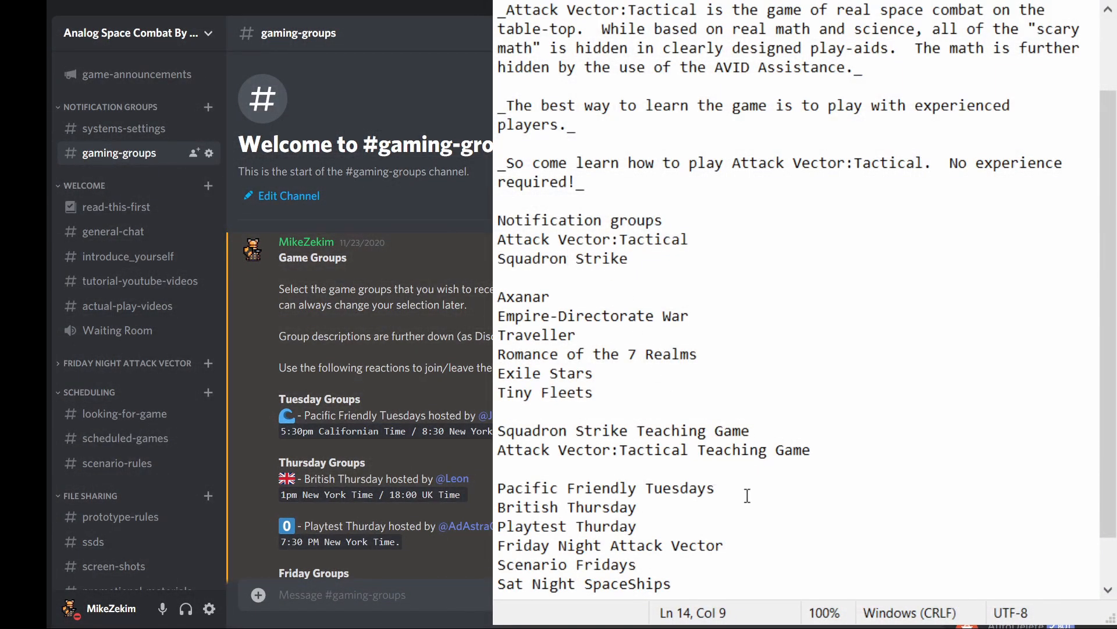
{"action": "left_click", "coordinate": [767, 484]}
{"action": "left_click_drag", "start_coordinate": [691, 239], "coordinate": [497, 239]}
{"action": "left_click", "coordinate": [669, 268]}
{"action": "left_click_drag", "start_coordinate": [629, 259], "coordinate": [498, 260]}
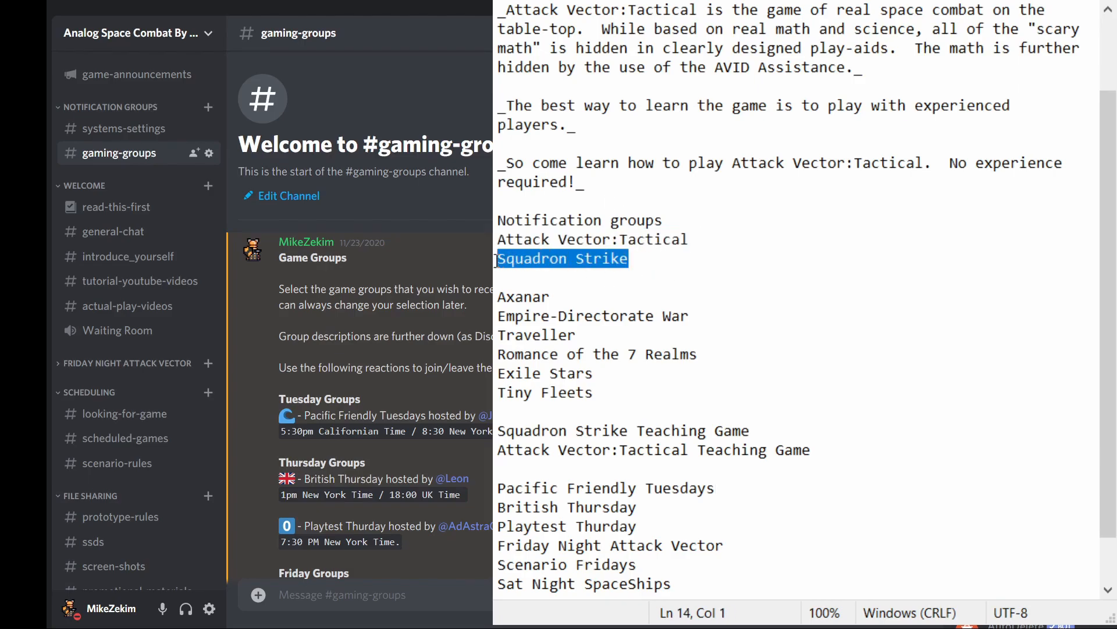
{"action": "key", "text": "BackSpace"}
{"action": "key", "text": "BackSpace"}
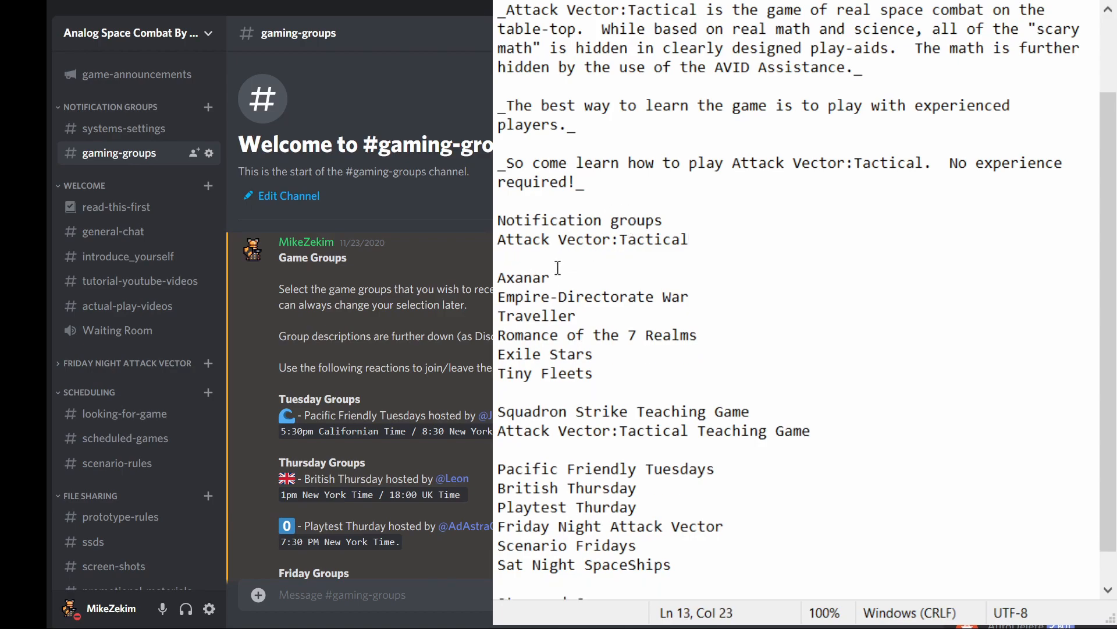
- Delete the setting groups from "Axanar" through "Tiny Fleets" together with the blank lines around them
{"action": "left_click_drag", "start_coordinate": [642, 380], "coordinate": [499, 259]}
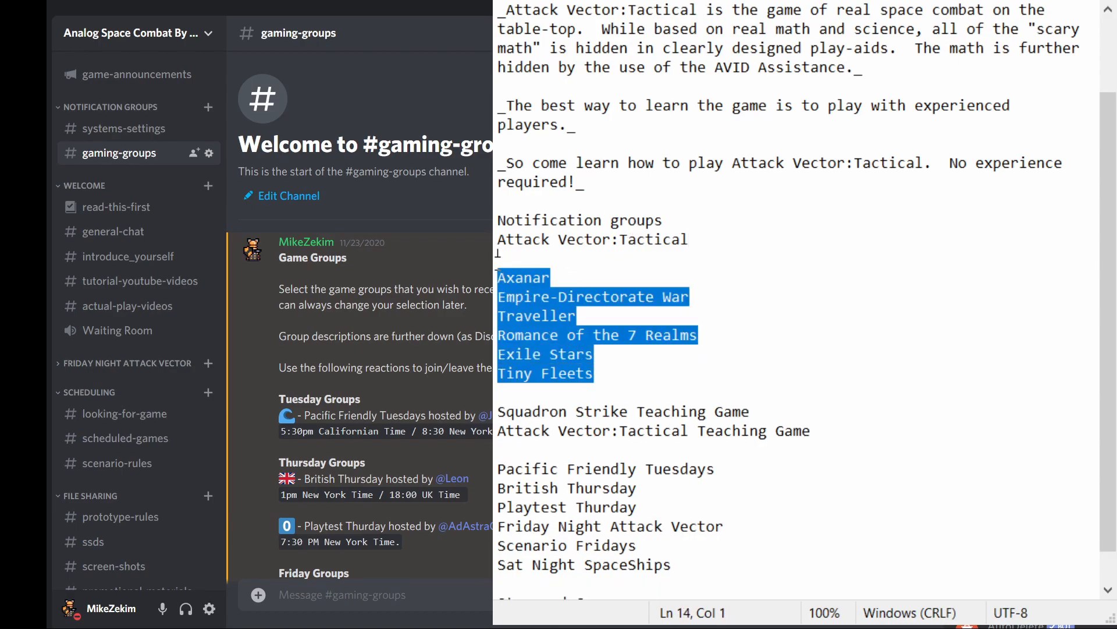
{"action": "key", "text": "BackSpace"}
{"action": "left_click", "coordinate": [527, 358]}
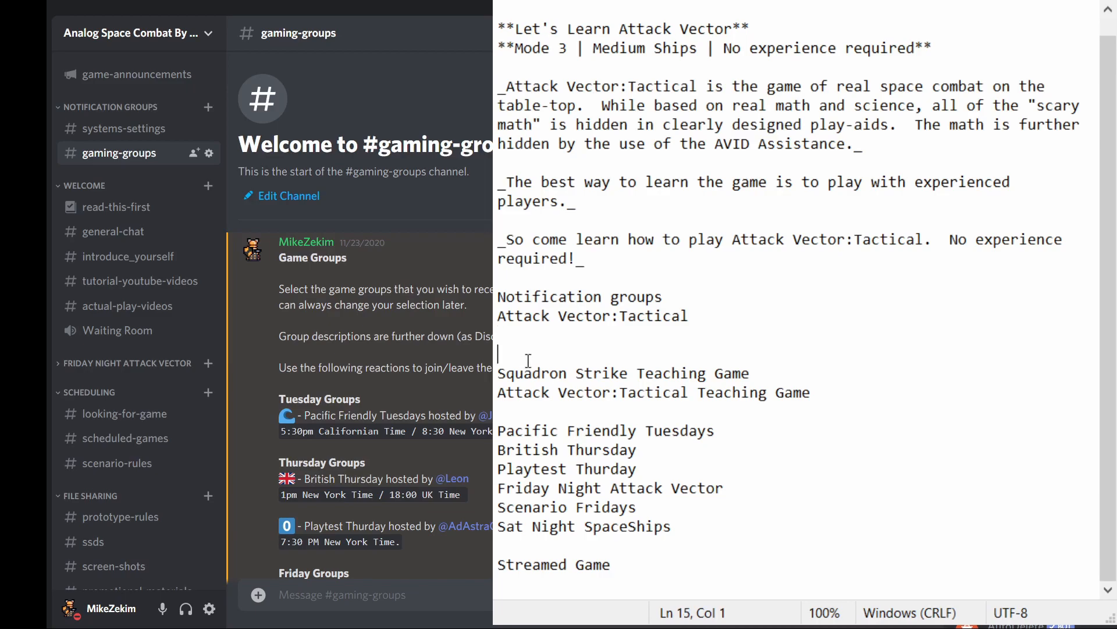
{"action": "key", "text": "BackSpace"}
{"action": "key", "text": "BackSpace"}
- Delete the "Squadron Strike Teaching Game" line, keeping "Attack Vector:Tactical Teaching Game" directly below "Attack Vector:Tactical"
{"action": "left_click", "coordinate": [768, 355]}
{"action": "left_click_drag", "start_coordinate": [768, 355], "coordinate": [498, 355]}
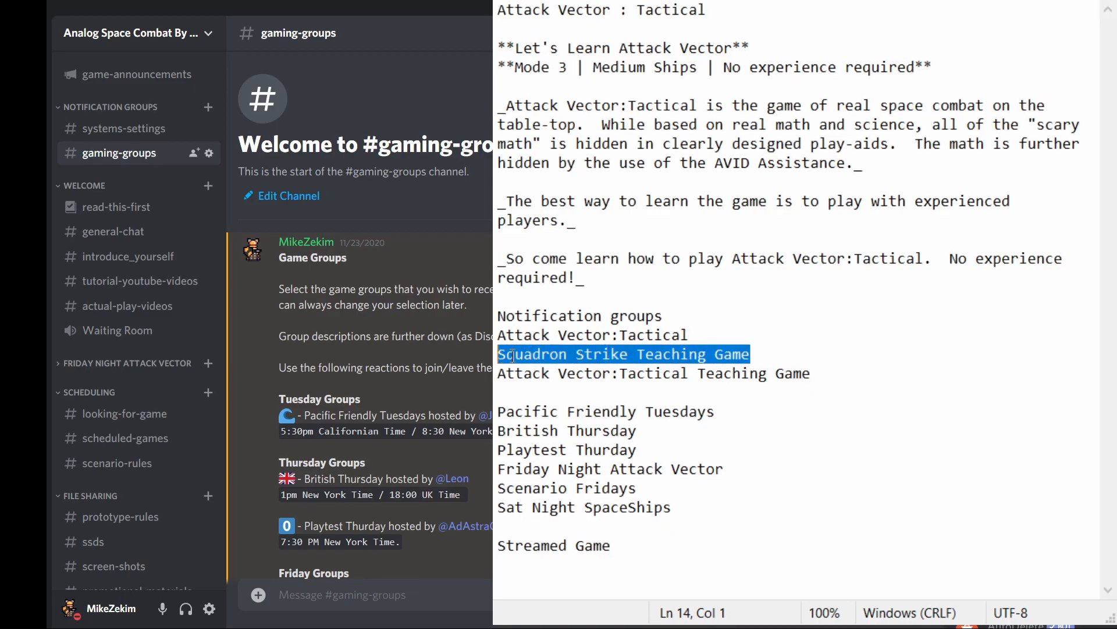
{"action": "key", "text": "BackSpace"}
{"action": "key", "text": "BackSpace"}
{"action": "left_click", "coordinate": [845, 345]}
{"action": "left_click_drag", "start_coordinate": [837, 349], "coordinate": [507, 354]}
- Delete "Pacific Friendly Tuesdays", "British Thursday" and "Playtest Thurday" plus the blank lines, placing "Friday Night Attack Vector" directly below the teaching game
{"action": "left_click", "coordinate": [573, 393]}
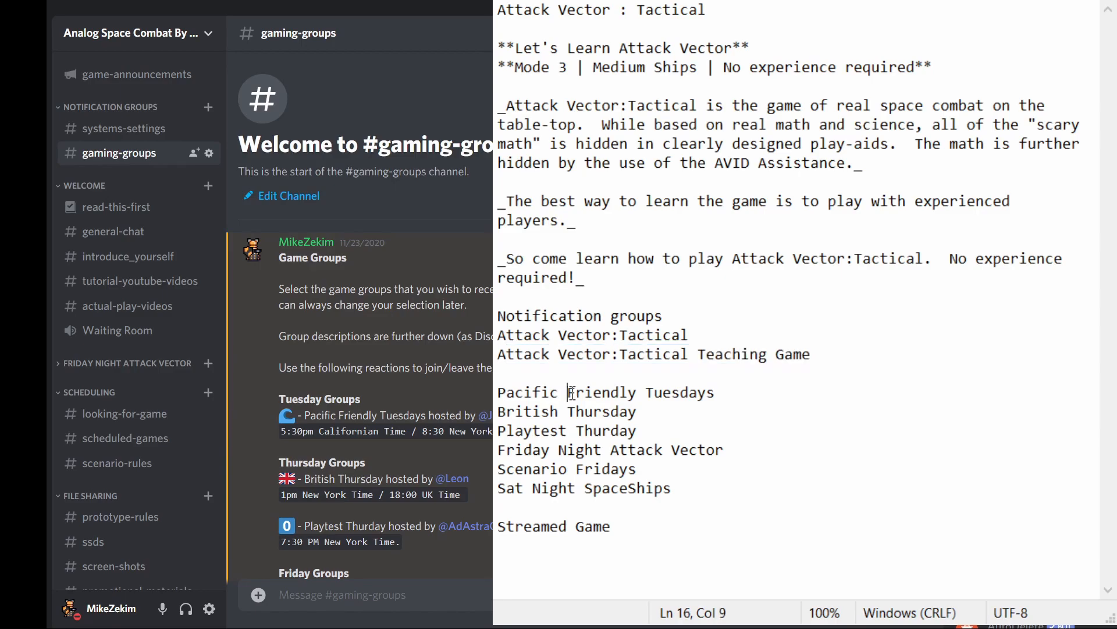
{"action": "key", "text": "Left"}
{"action": "key", "text": "Left"}
{"action": "key", "text": "Left"}
{"action": "key", "text": "Left"}
{"action": "key", "text": "Left"}
{"action": "key", "text": "Left"}
{"action": "key", "text": "Left"}
{"action": "key", "text": "Left"}
{"action": "left_click", "coordinate": [578, 410], "text": "shift"}
{"action": "left_click_drag", "start_coordinate": [578, 411], "coordinate": [639, 431]}
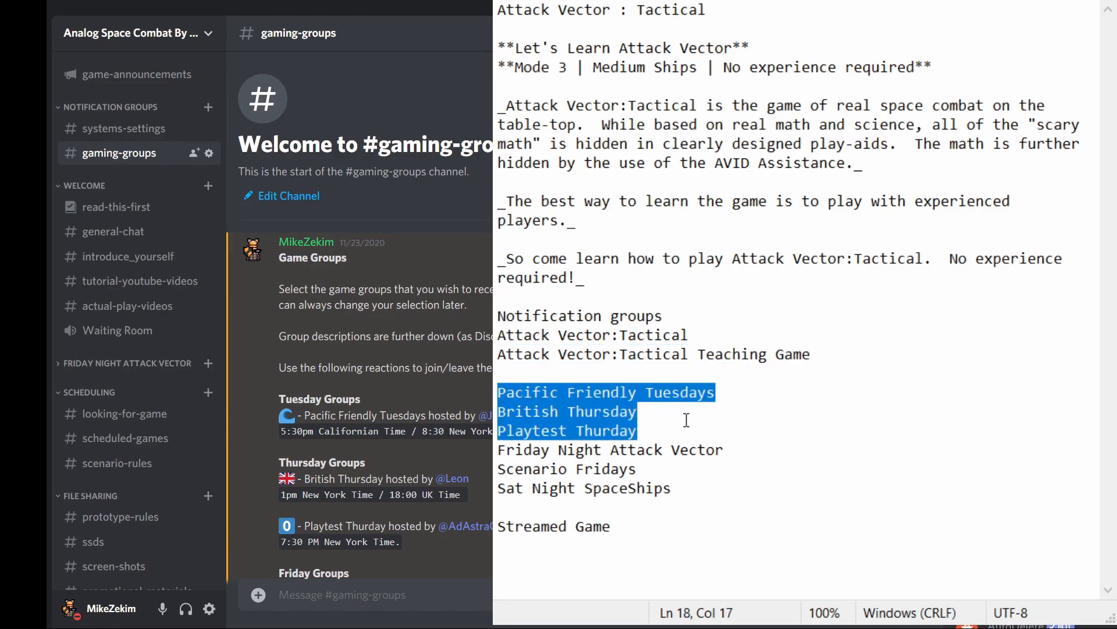
{"action": "key", "text": "Delete"}
{"action": "key", "text": "BackSpace"}
{"action": "key", "text": "BackSpace"}
- Delete the remaining "Scenario Fridays", "Sat Night SpaceShips" and "Streamed Game" entries from the notification groups
{"action": "left_click", "coordinate": [736, 373]}
{"action": "left_click_drag", "start_coordinate": [673, 411], "coordinate": [494, 392]}
{"action": "key", "text": "Delete"}
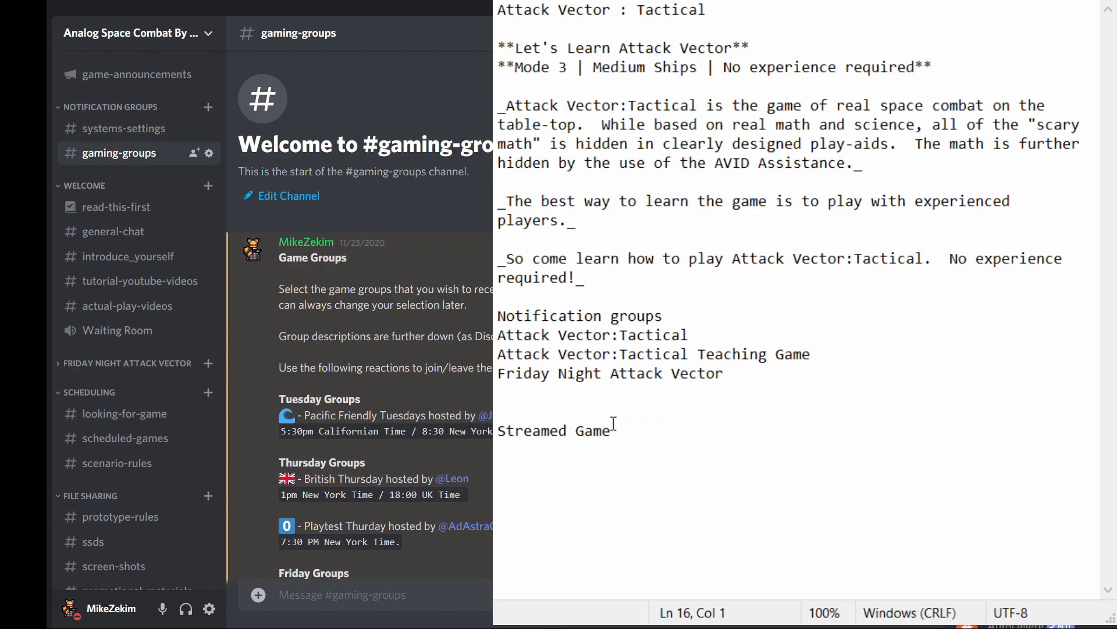
{"action": "left_click", "coordinate": [651, 442]}
{"action": "left_click_drag", "start_coordinate": [509, 460], "coordinate": [498, 393]}
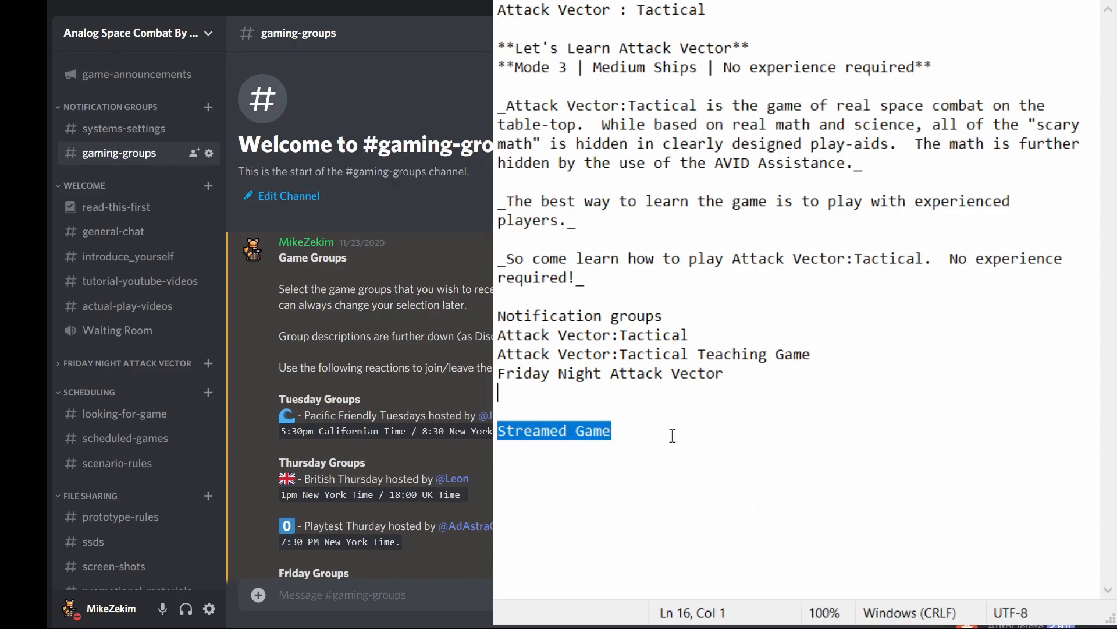
{"action": "key", "text": "Delete"}
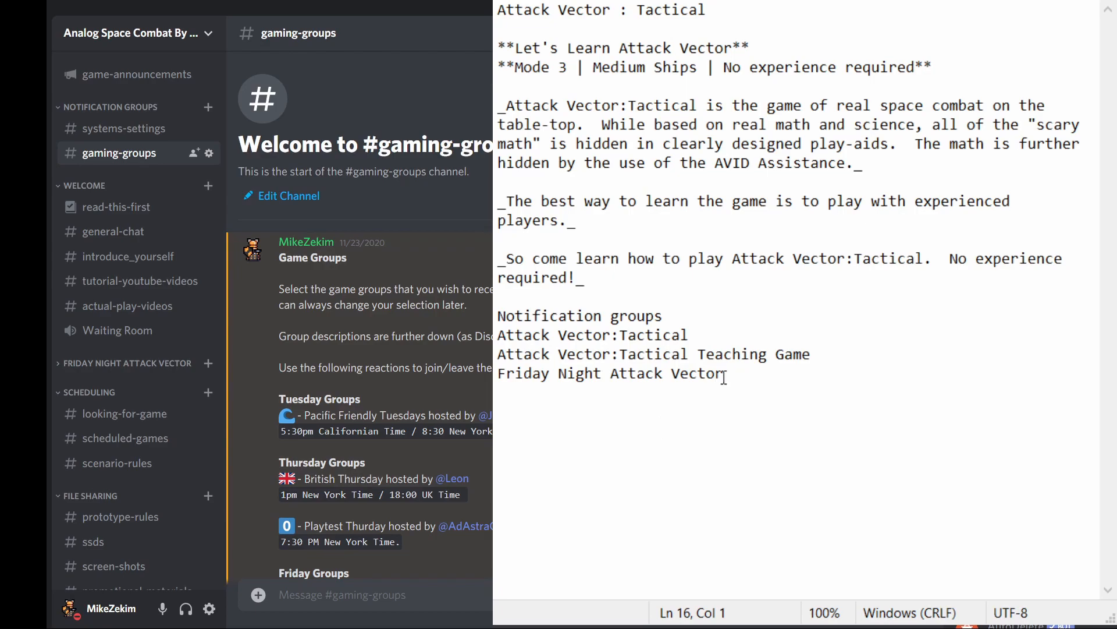
{"action": "key", "text": "shift+Left"}
{"action": "key", "text": "shift+Left"}
{"action": "key", "text": "shift+Left"}
{"action": "key", "text": "shift+Left"}
{"action": "key", "text": "shift+Left"}
{"action": "key", "text": "shift+Left"}
{"action": "key", "text": "shift+Left"}
{"action": "key", "text": "shift+Left"}
{"action": "key", "text": "shift+Left"}
{"action": "key", "text": "shift+Left"}
{"action": "key", "text": "shift+Left"}
{"action": "key", "text": "shift+Left"}
{"action": "key", "text": "shift+Up"}
{"action": "key", "text": "shift+Up"}
{"action": "key", "text": "shift+Home"}
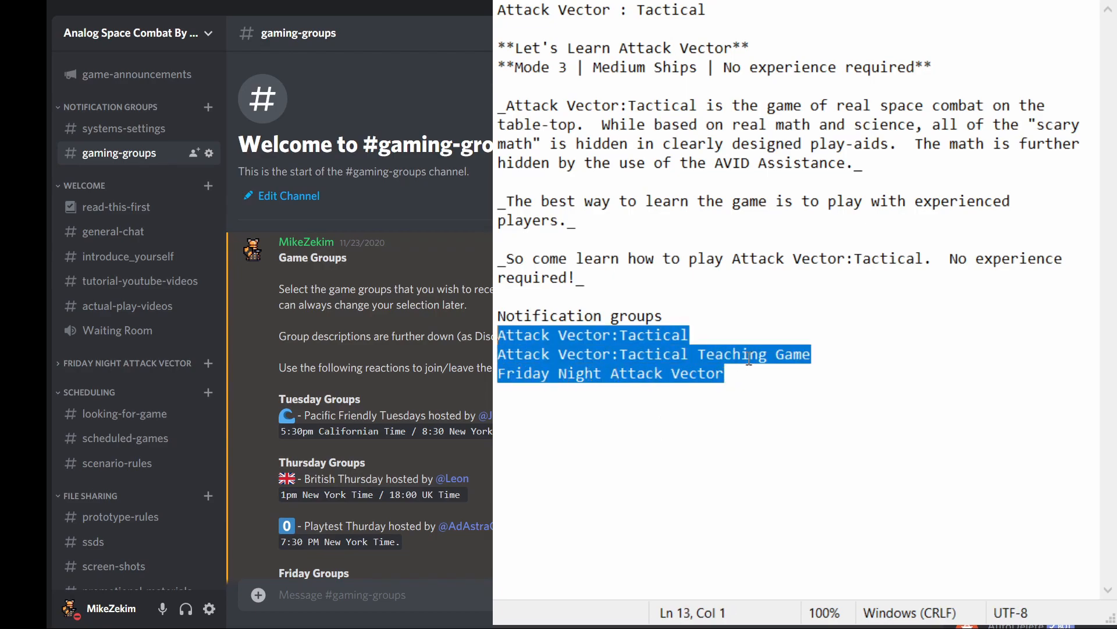
{"action": "left_click", "coordinate": [740, 375]}
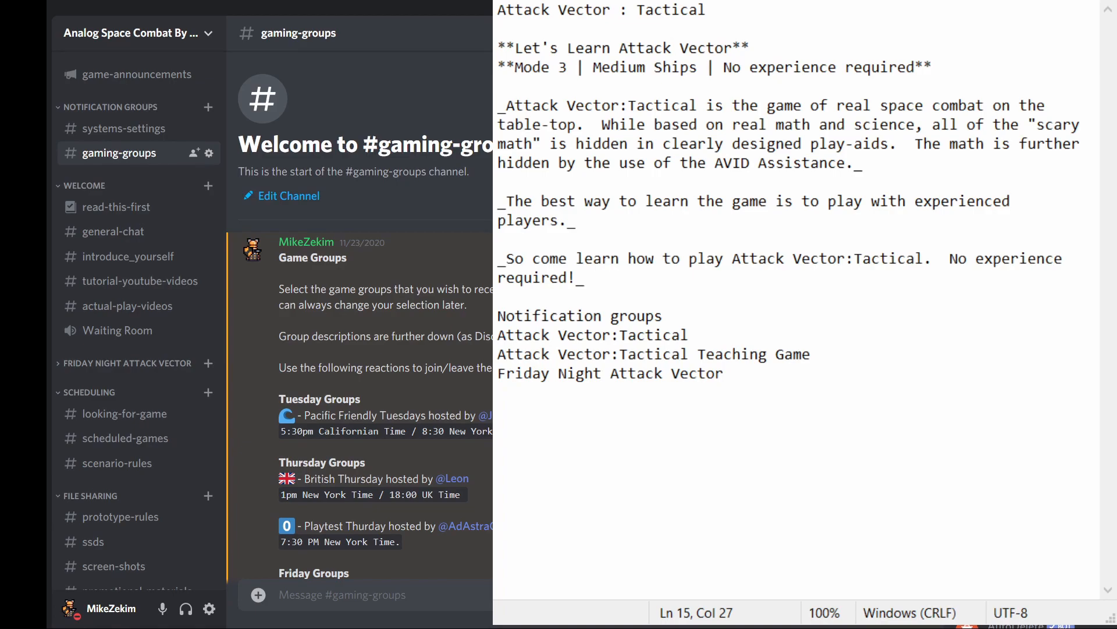
- Switch to Discord, open the setupstuff channel of the Analog Space Combat server and send the "$event" command
{"action": "key", "text": "alt+Tab"}
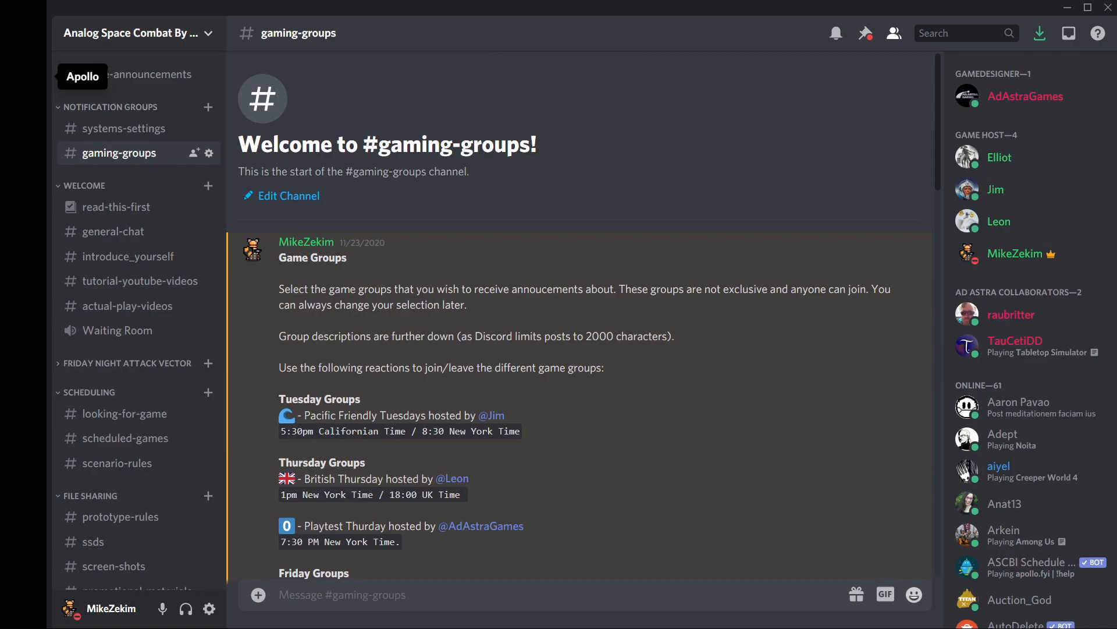
{"action": "left_click", "coordinate": [23, 77]}
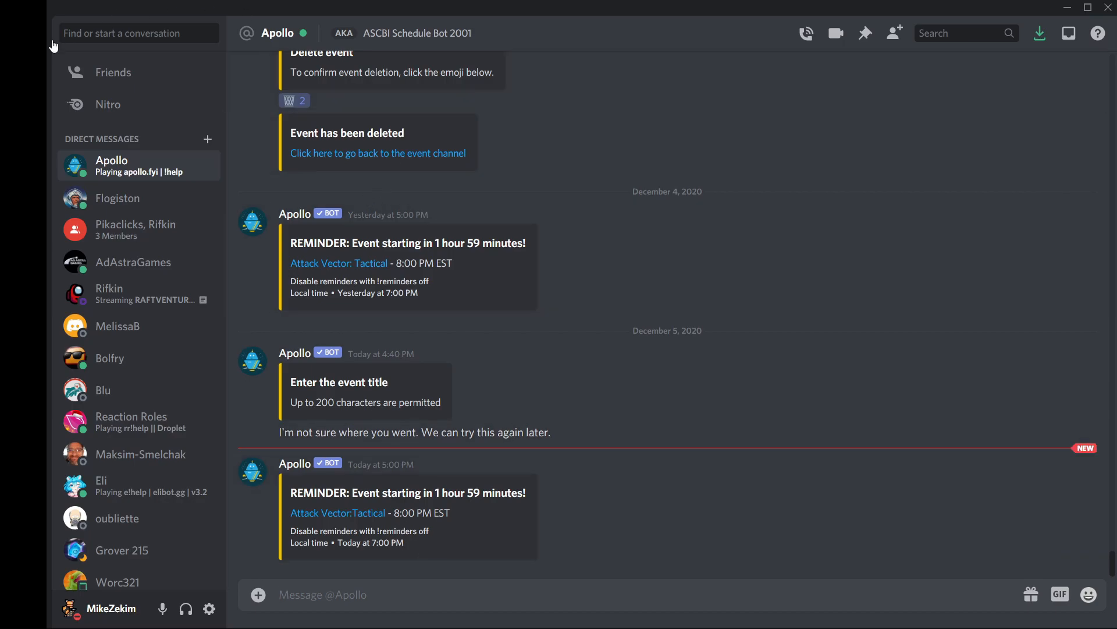
{"action": "left_click", "coordinate": [23, 287]}
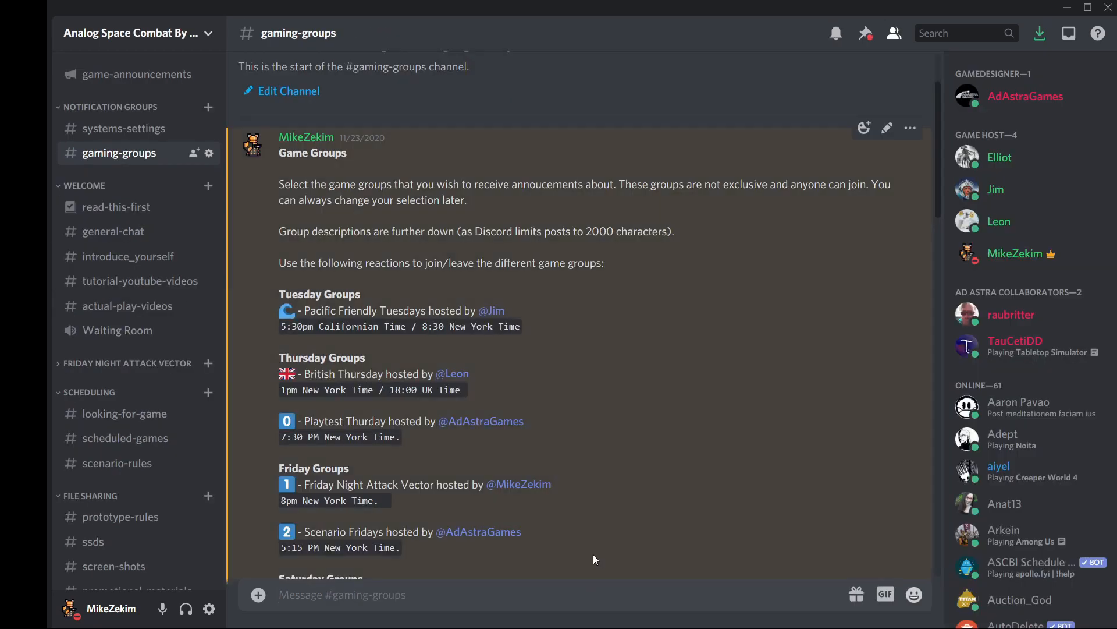
{"action": "scroll", "coordinate": [128, 392], "scroll_direction": "down", "scroll_amount": 4}
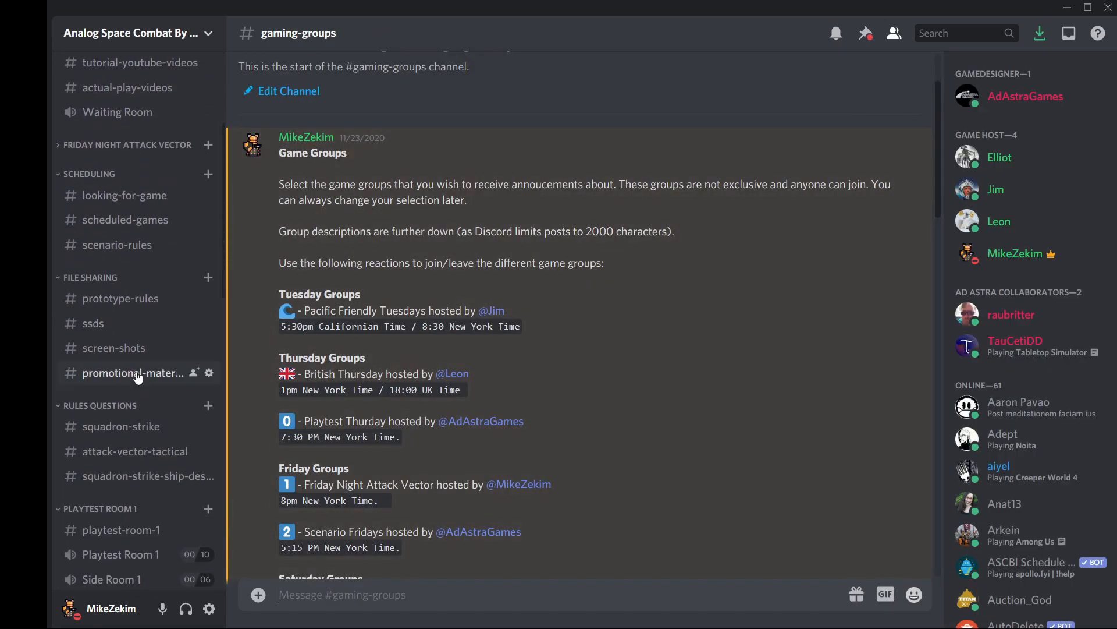
{"action": "scroll", "coordinate": [137, 377], "scroll_direction": "down", "scroll_amount": 6}
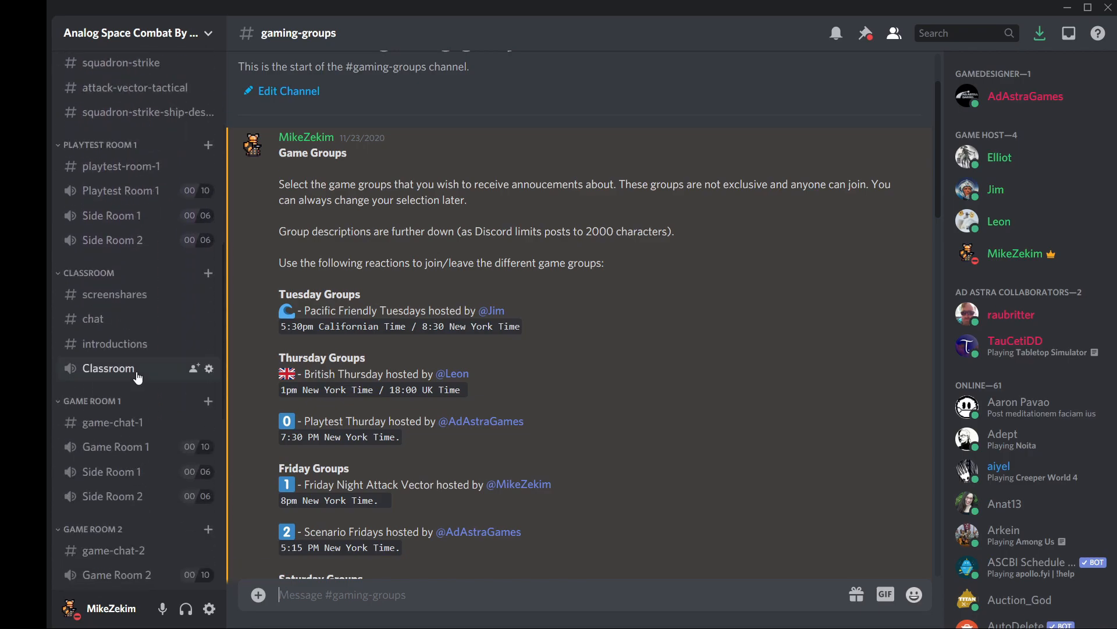
{"action": "scroll", "coordinate": [138, 377], "scroll_direction": "down", "scroll_amount": 9}
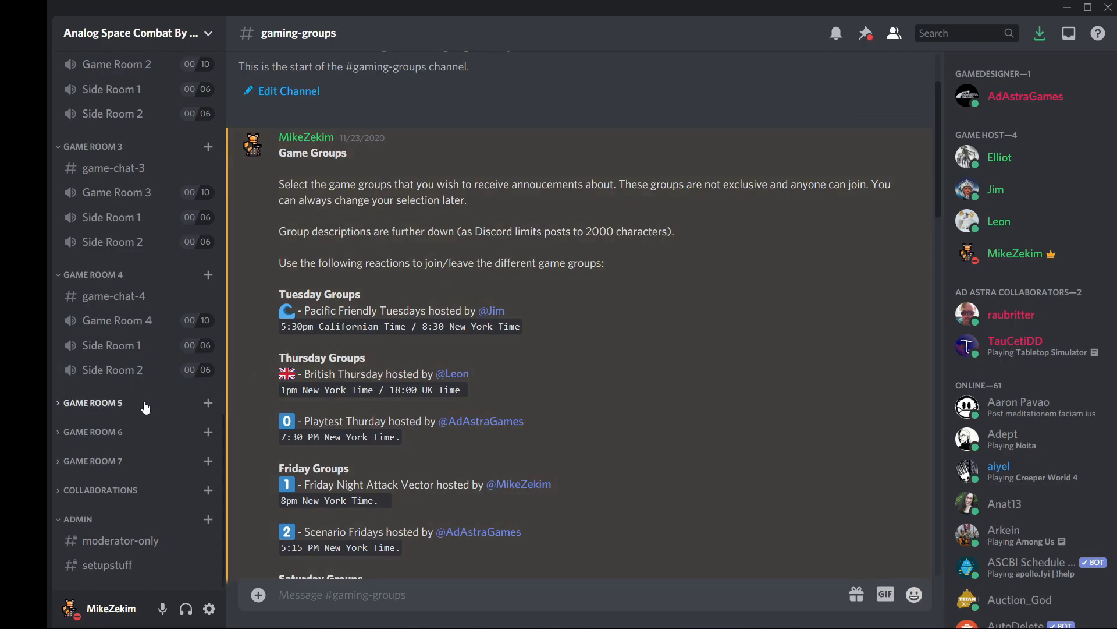
{"action": "left_click", "coordinate": [117, 573]}
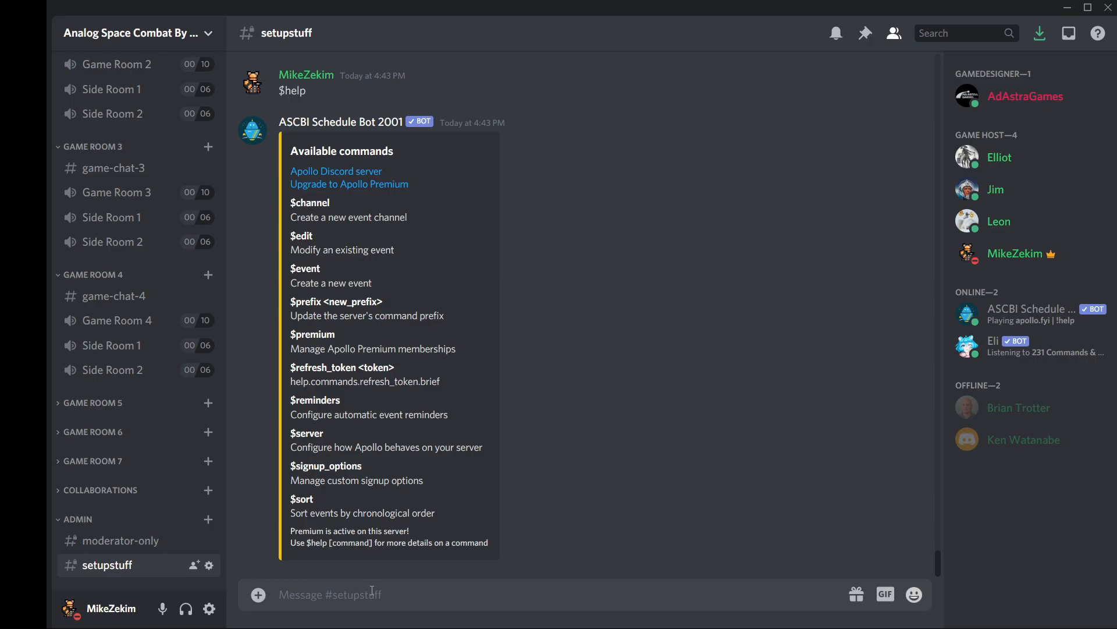
{"action": "type", "text": "$event"}
{"action": "key", "text": "Return"}
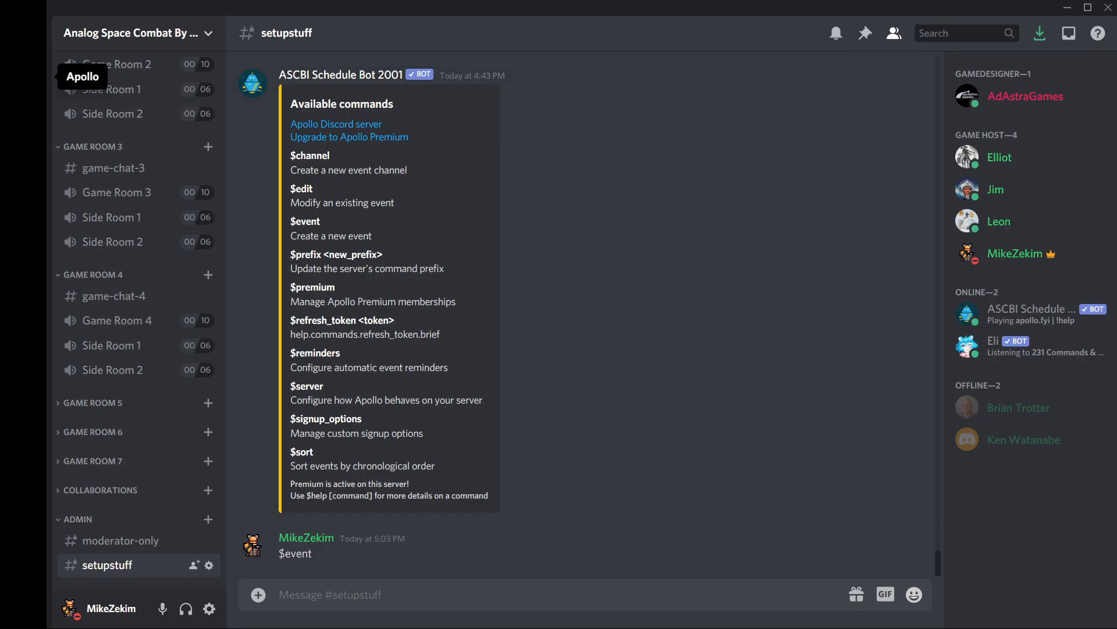
- In the Apollo direct message, submit "Attack Vector : Tactical" as the event title and insert the prepared "Let's Learn Attack Vector" description as a draft
{"action": "left_click", "coordinate": [26, 76]}
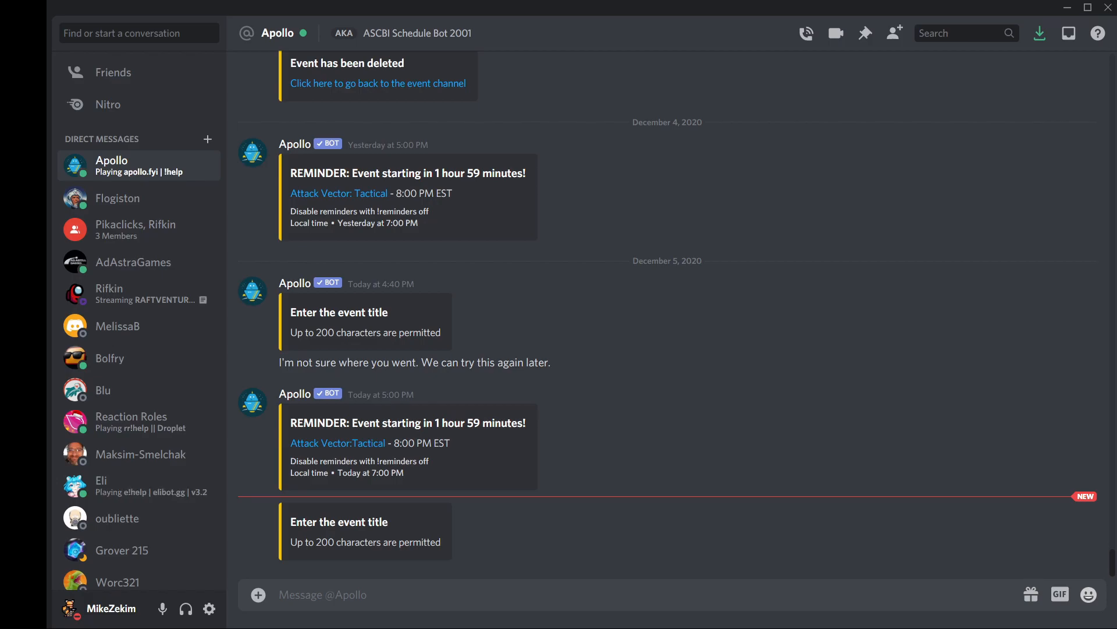
{"action": "type", "text": "Attack Vector : Tactical"}
{"action": "key", "text": "Return"}
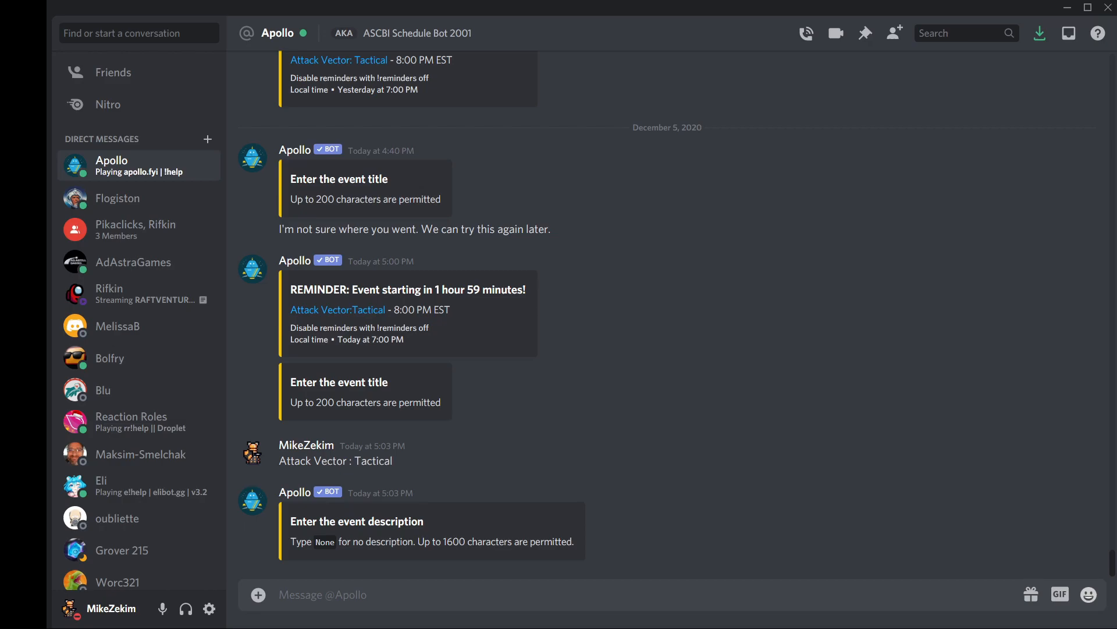
{"action": "type", "text": "**Let's Learn Attack Vector** **Mode 3 | Medium Ships | No experience required**  _Attack Vector:Tactical is the game of real space combat on the table-top.  While based on real math and science, all of the \"scary math\" is hidden in clearly designed play-aids.  The math is further hidden by the use of the AVID Assistance._  _The best way to learn the game is to play with experienced players._  _So come learn how to play Attack Vector:Tactical.  No experience required!_"}
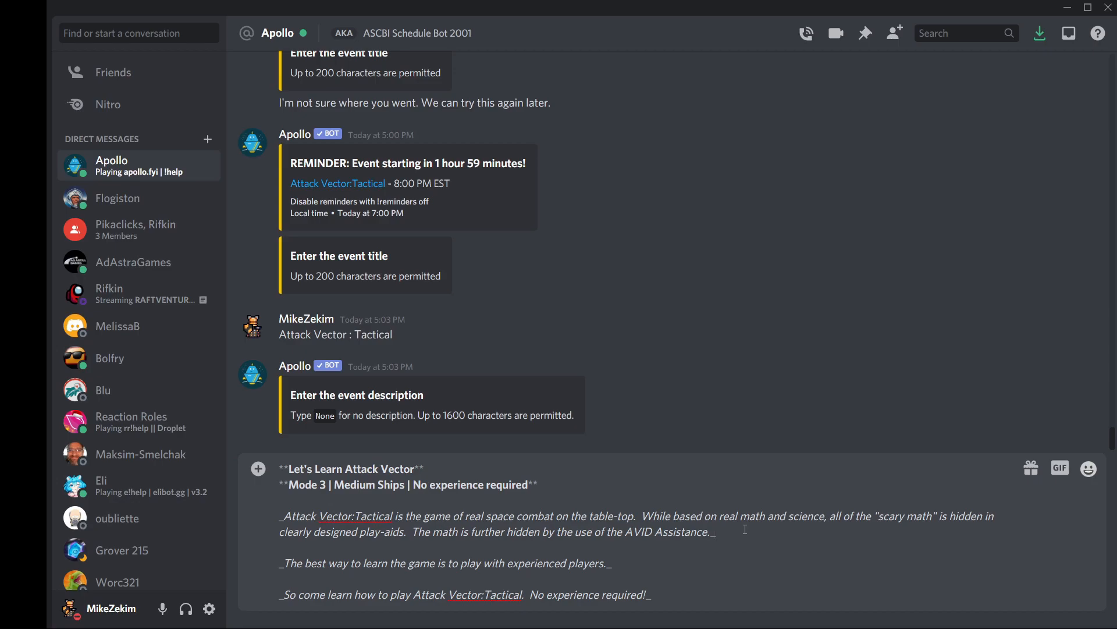
- Remove and restore the closing underscore after "AVID Assistance." and the last asterisk of the "Mode 3" line in the description draft
{"action": "key", "text": "BackSpace"}
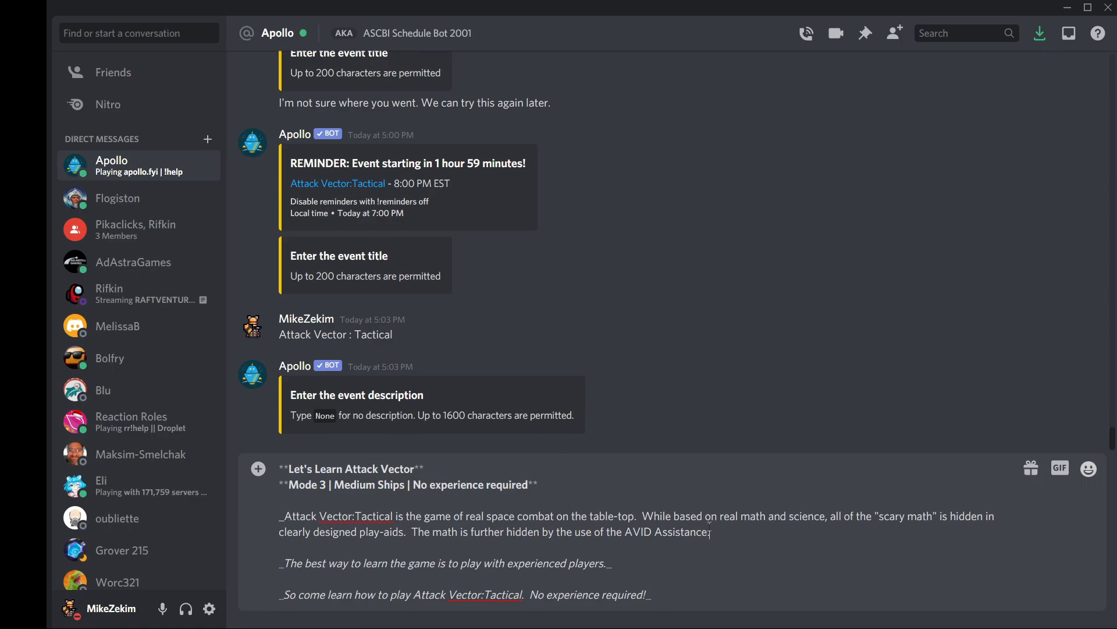
{"action": "type", "text": "_"}
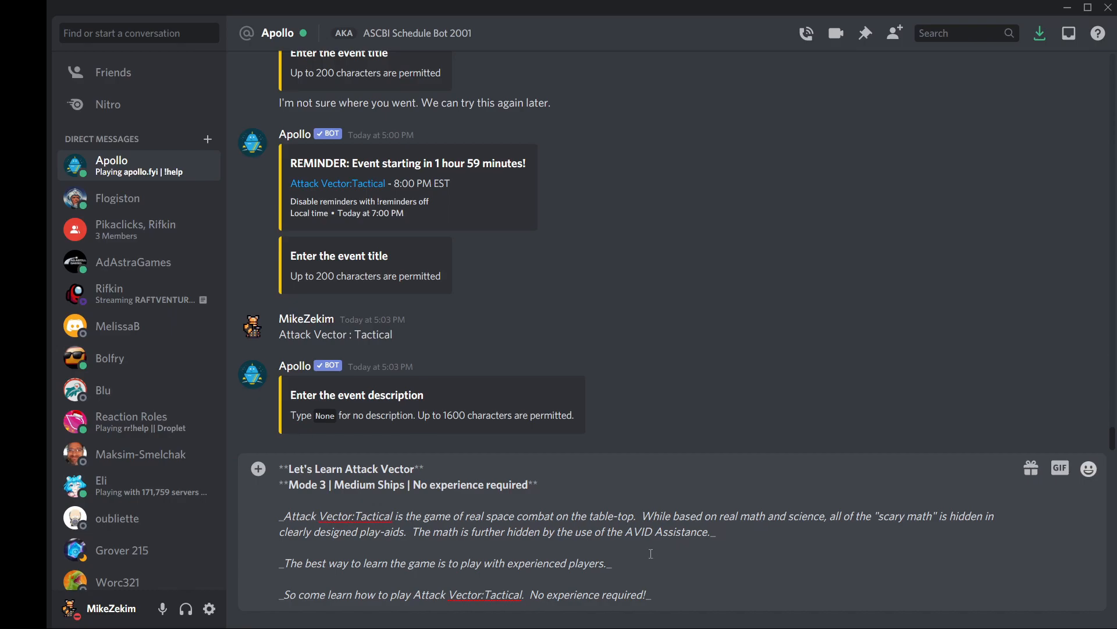
{"action": "left_click", "coordinate": [550, 490]}
{"action": "key", "text": "BackSpace"}
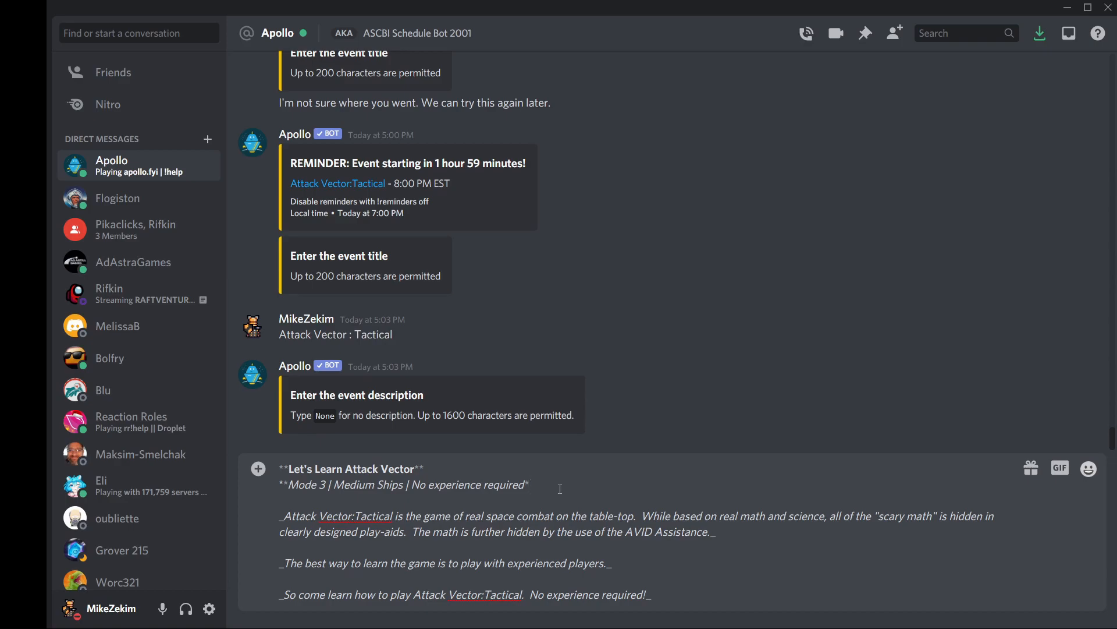
{"action": "type", "text": "*"}
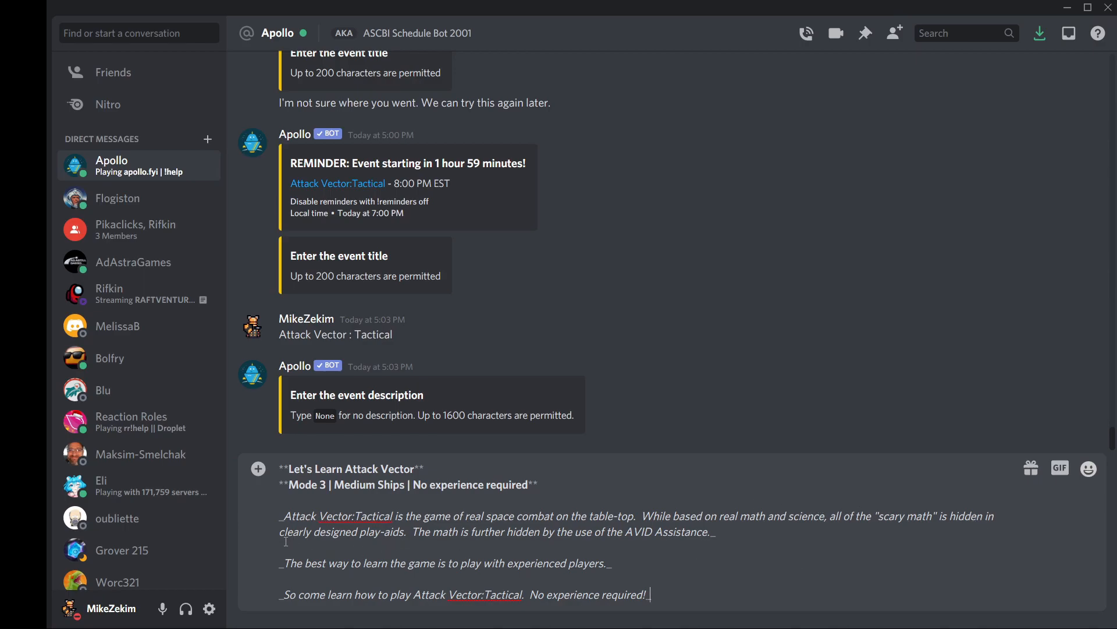
- Replace "clearly" with "cleverly" before "designed play-aids" in the description draft, using the spelling suggestion
{"action": "left_click", "coordinate": [302, 531]}
{"action": "type", "text": "rth"}
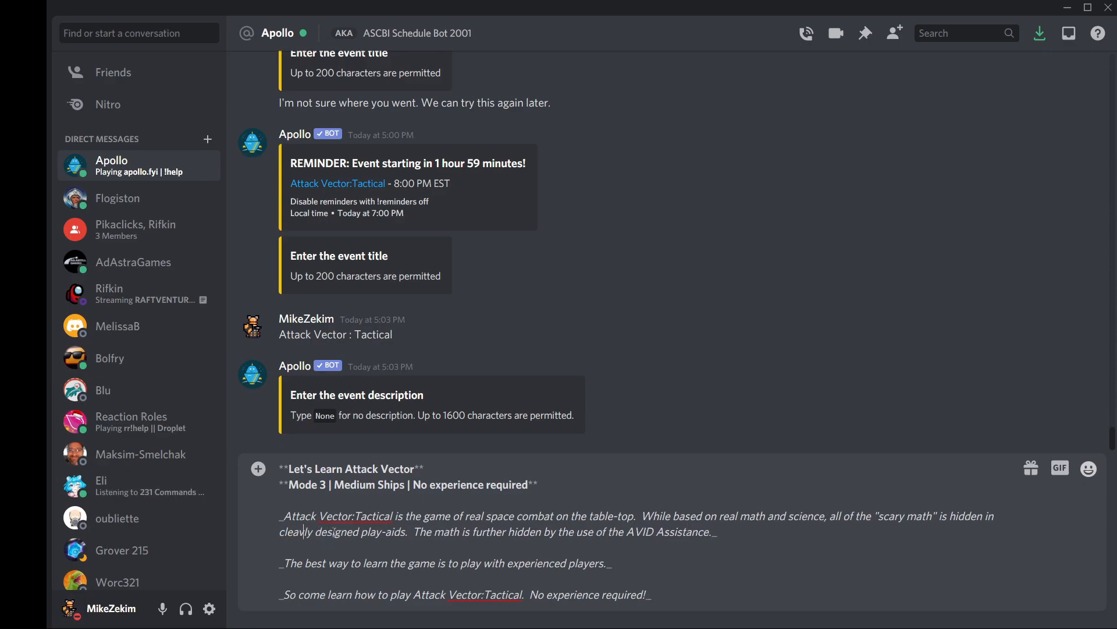
{"action": "type", "text": "er"}
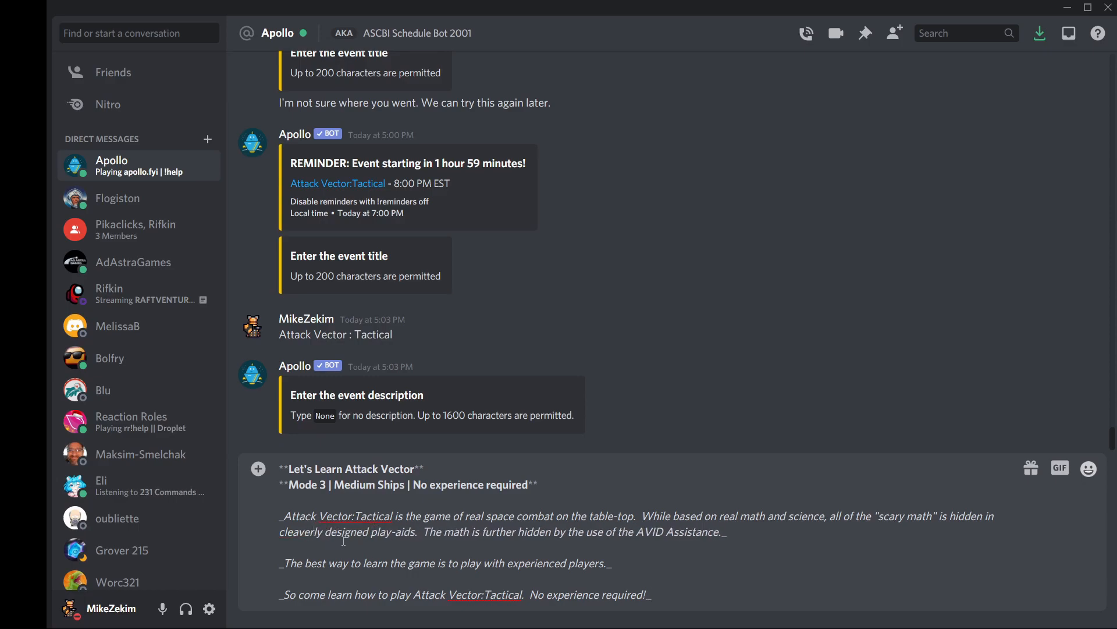
{"action": "right_click", "coordinate": [302, 532]}
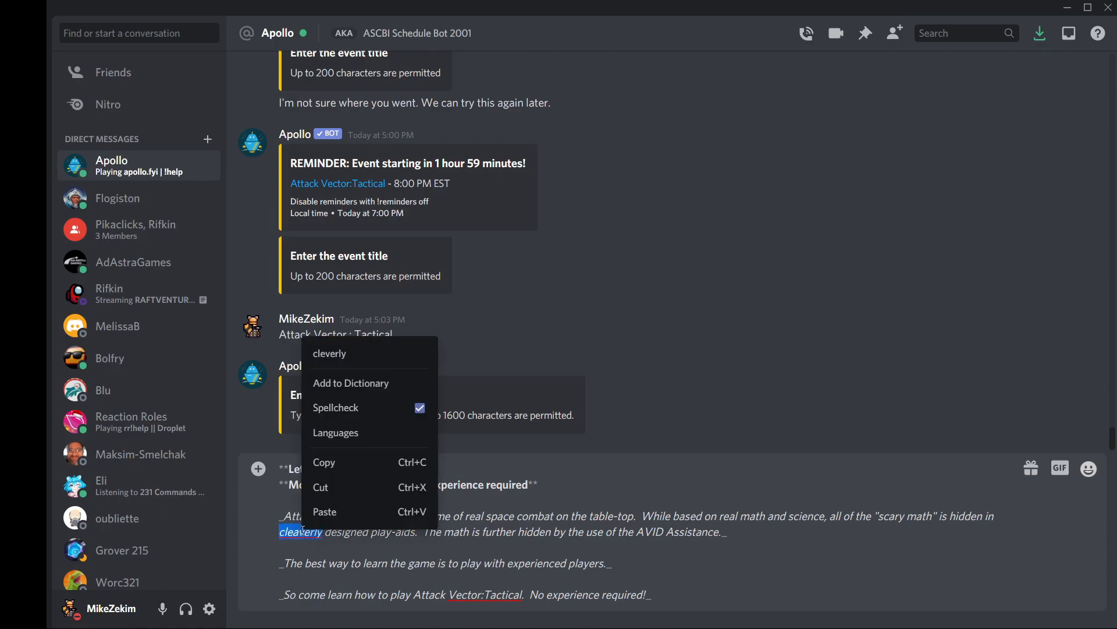
{"action": "left_click", "coordinate": [354, 356]}
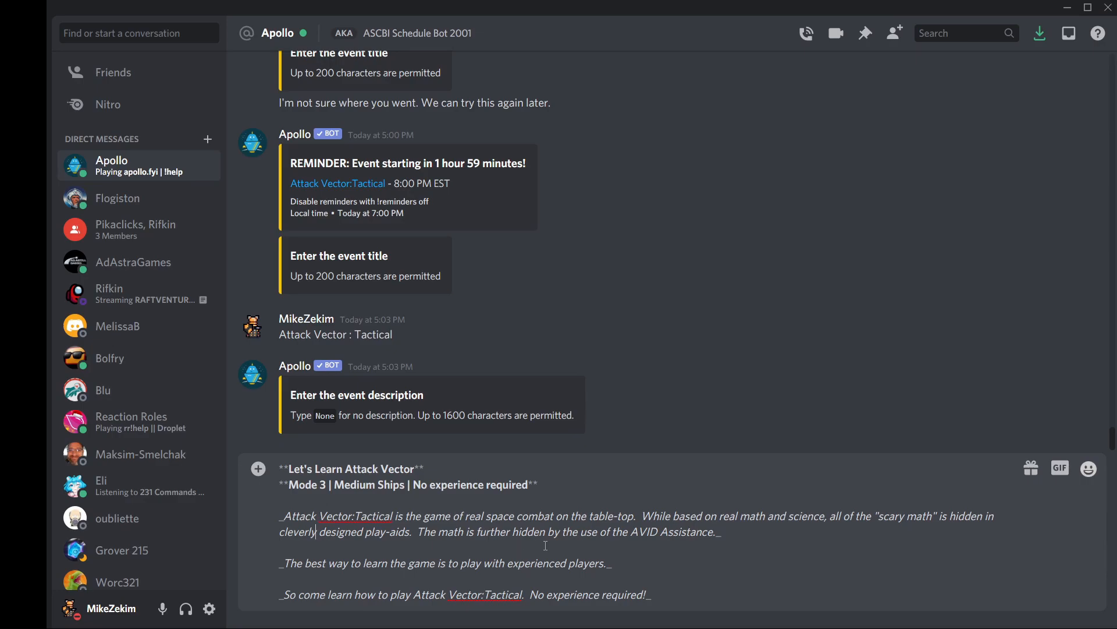
- Change "AVID Assistance." to "AVID Assistant" in the description draft and submit the event description
{"action": "left_click", "coordinate": [718, 532]}
{"action": "type", "text": "_"}
{"action": "key", "text": "BackSpace"}
{"action": "key", "text": "BackSpace"}
{"action": "type", "text": "t"}
{"action": "key", "text": "Return"}
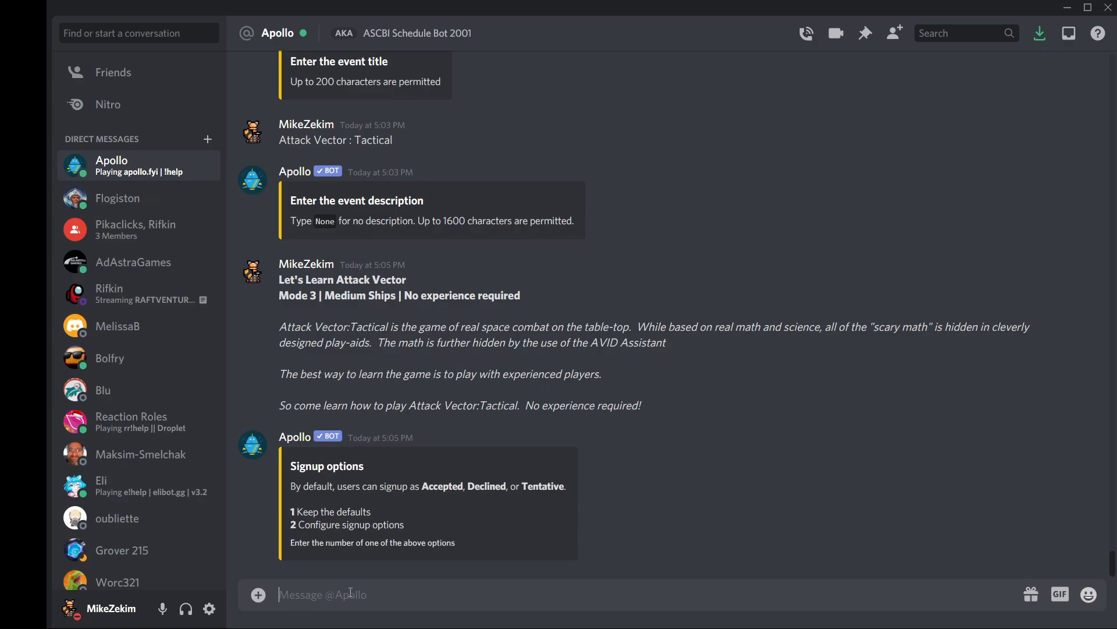
- Choose to configure the event's signup options and add the custom Student option
{"action": "type", "text": "2"}
{"action": "key", "text": "Return"}
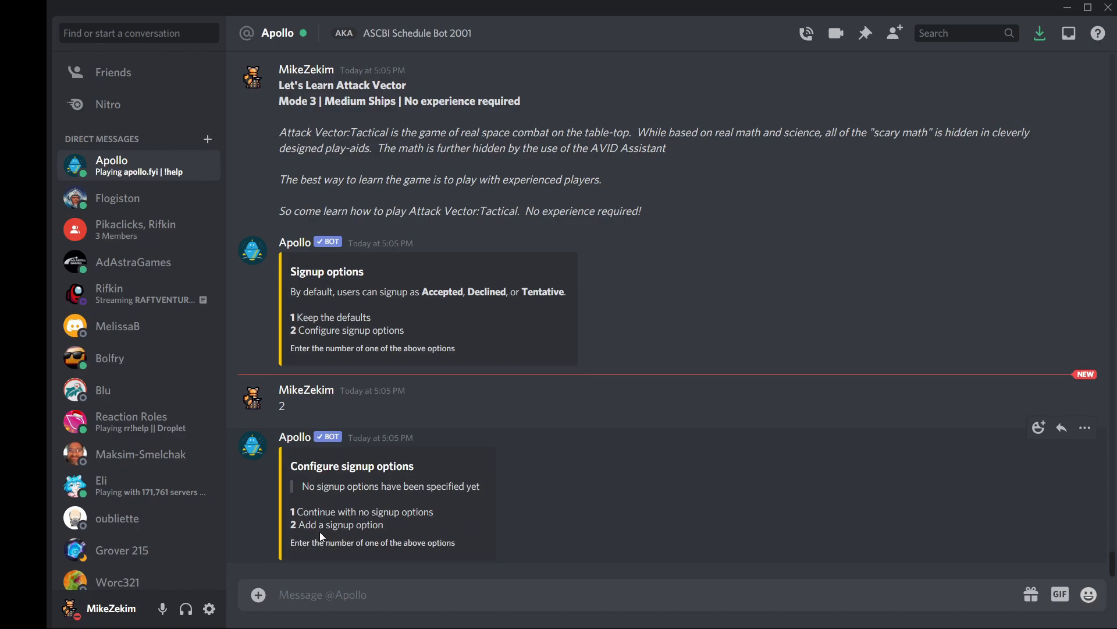
{"action": "type", "text": "2"}
{"action": "key", "text": "Return"}
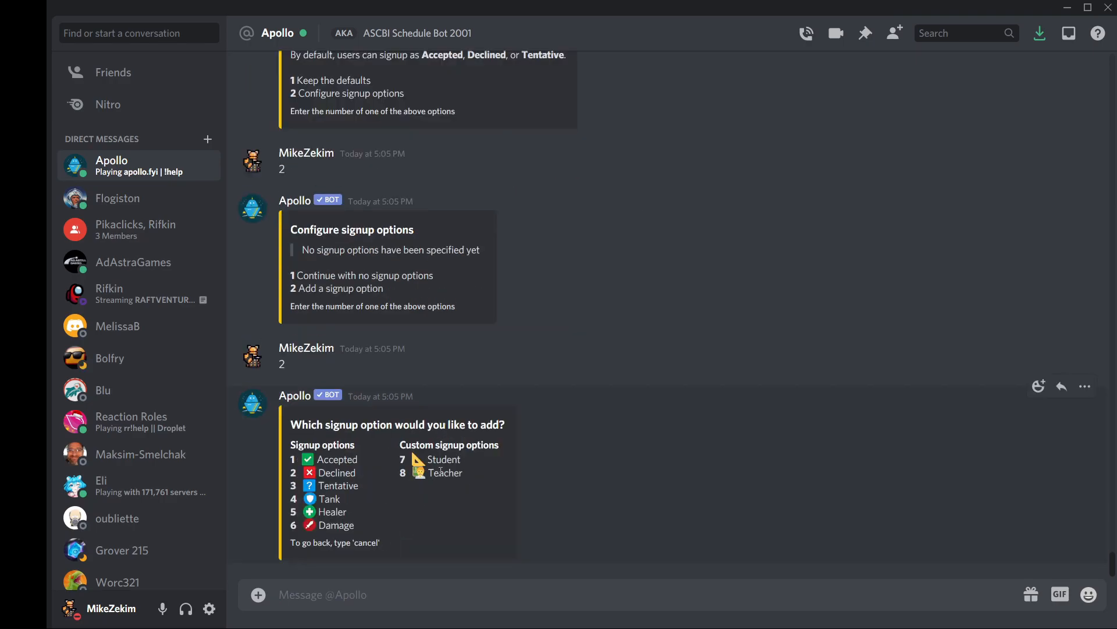
{"action": "type", "text": "8"}
{"action": "key", "text": "BackSpace"}
{"action": "type", "text": "7"}
{"action": "key", "text": "Return"}
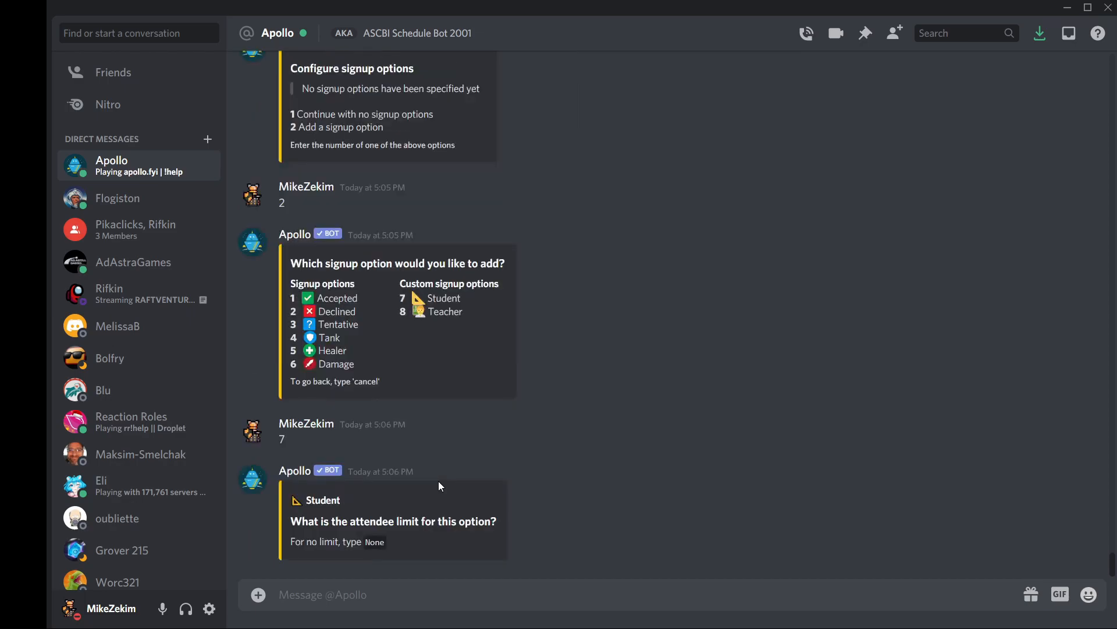
- Set the Student option's attendee limit to 4 and enable its reminders
{"action": "type", "text": "4"}
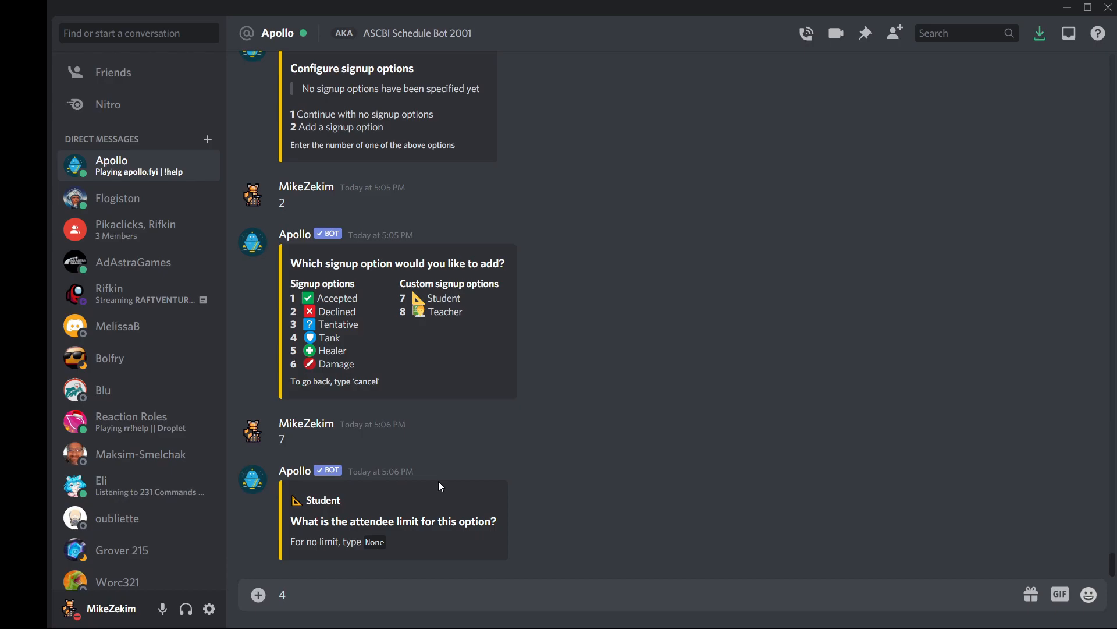
{"action": "key", "text": "Return"}
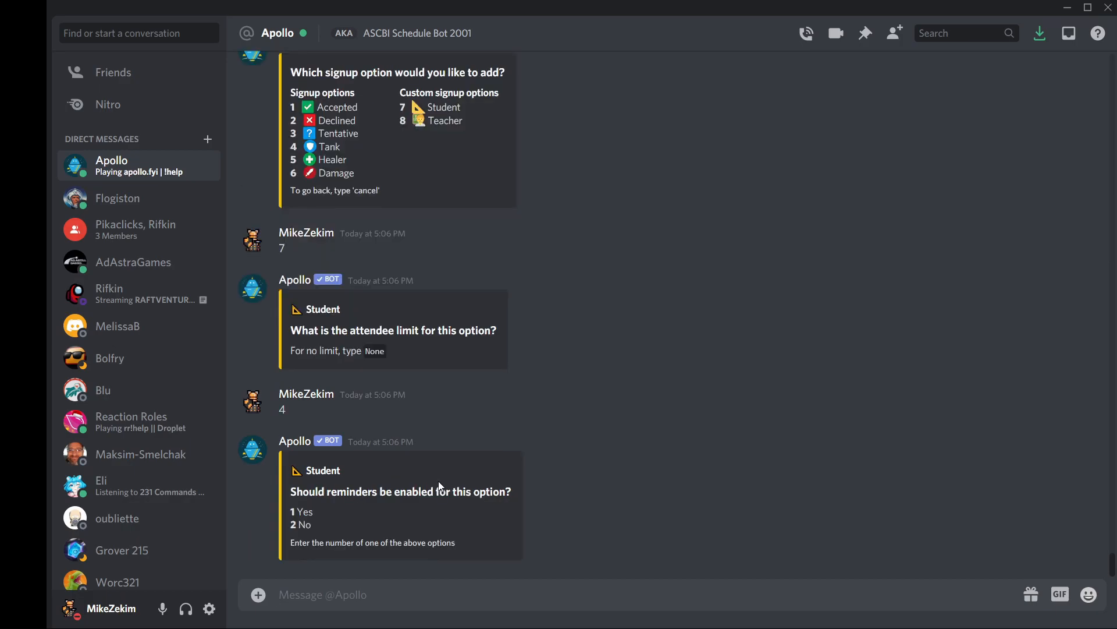
{"action": "type", "text": "1"}
{"action": "key", "text": "Return"}
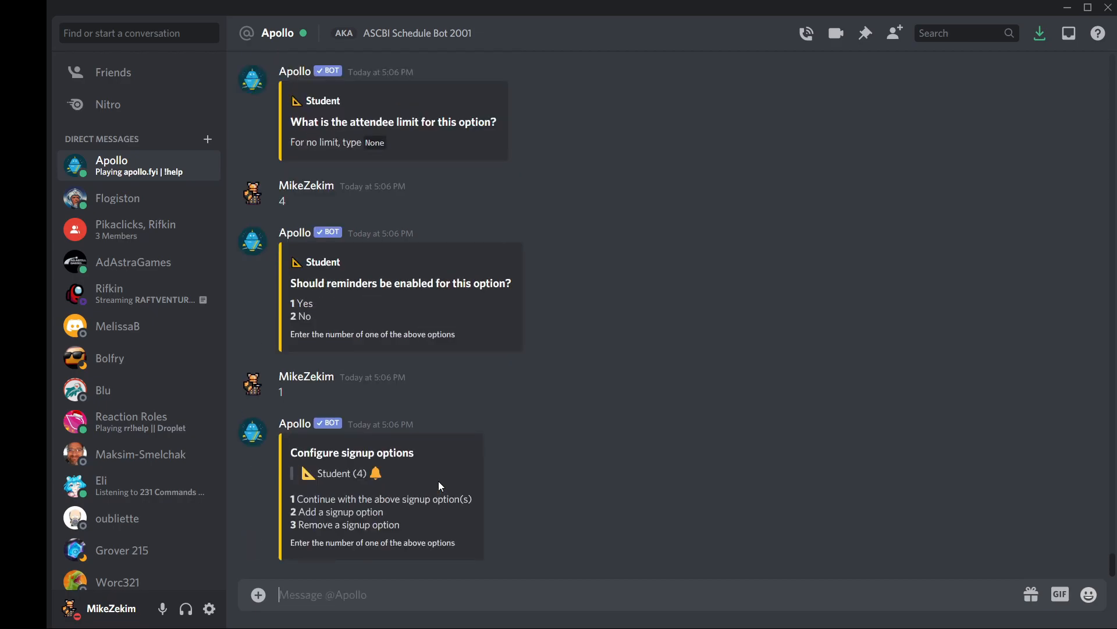
- Add the Tentative signup option with no attendee limit (None) and reminders enabled
{"action": "type", "text": "2"}
{"action": "key", "text": "Return"}
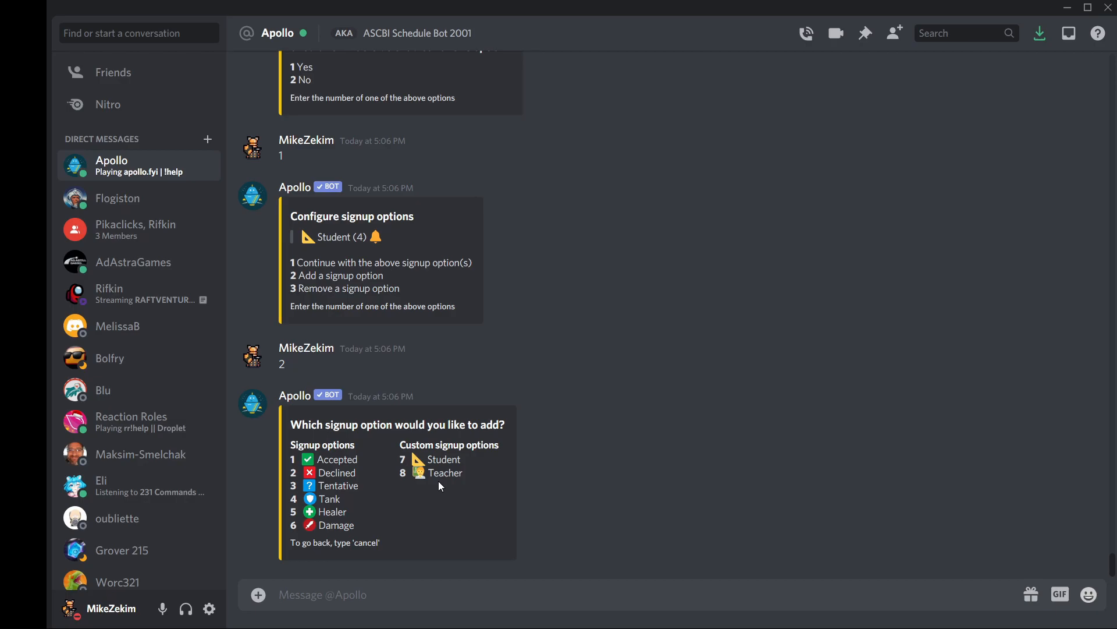
{"action": "type", "text": "3"}
{"action": "key", "text": "Return"}
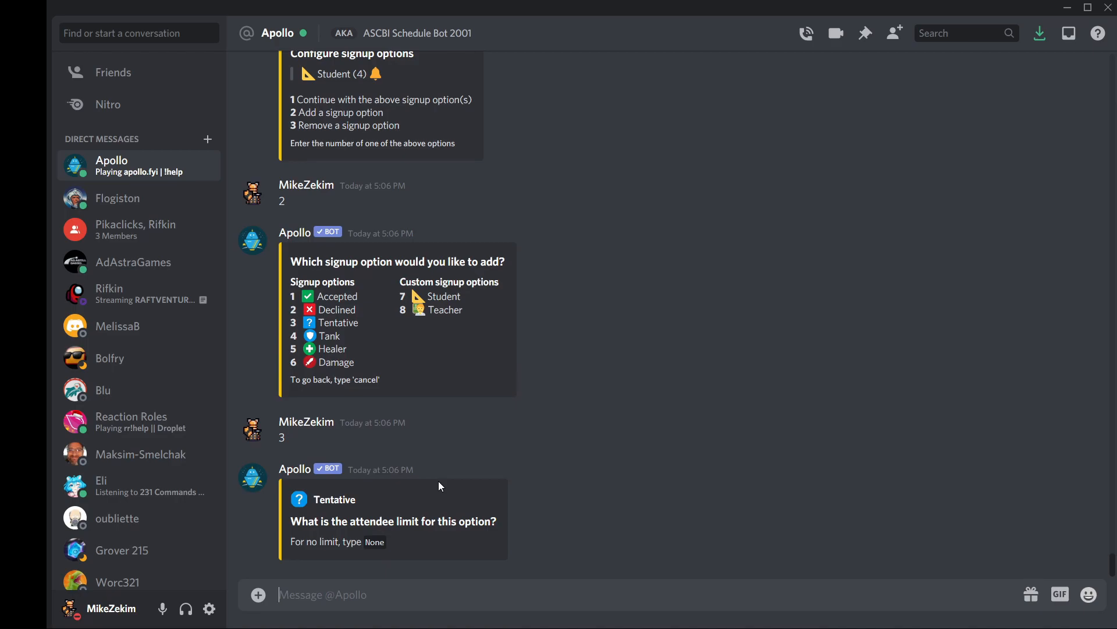
{"action": "type", "text": "None"}
{"action": "key", "text": "Return"}
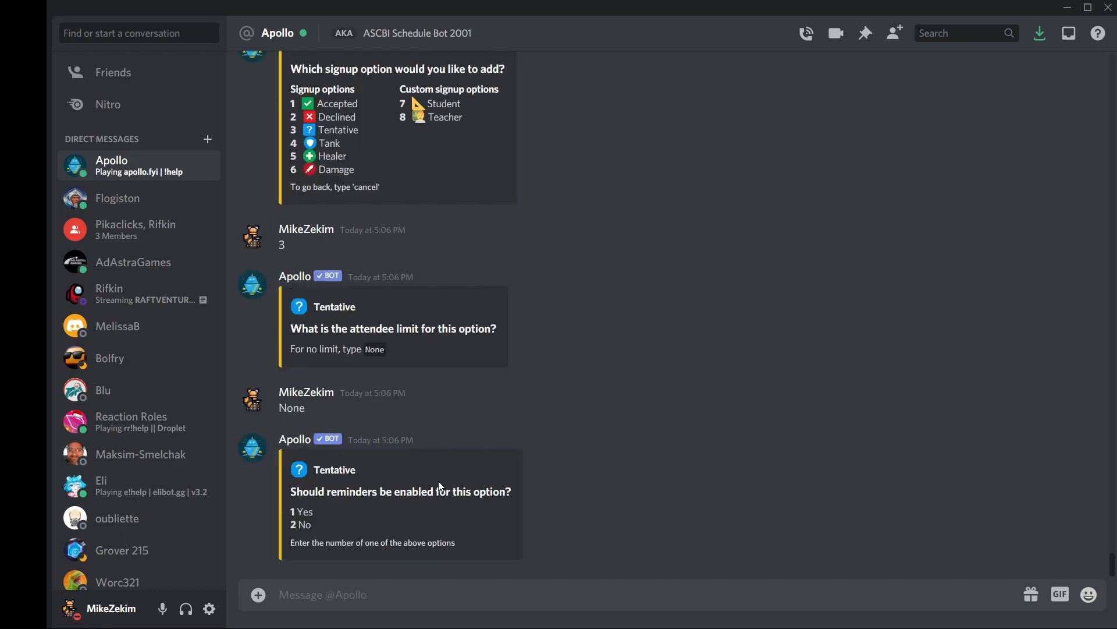
{"action": "type", "text": "1"}
{"action": "key", "text": "Return"}
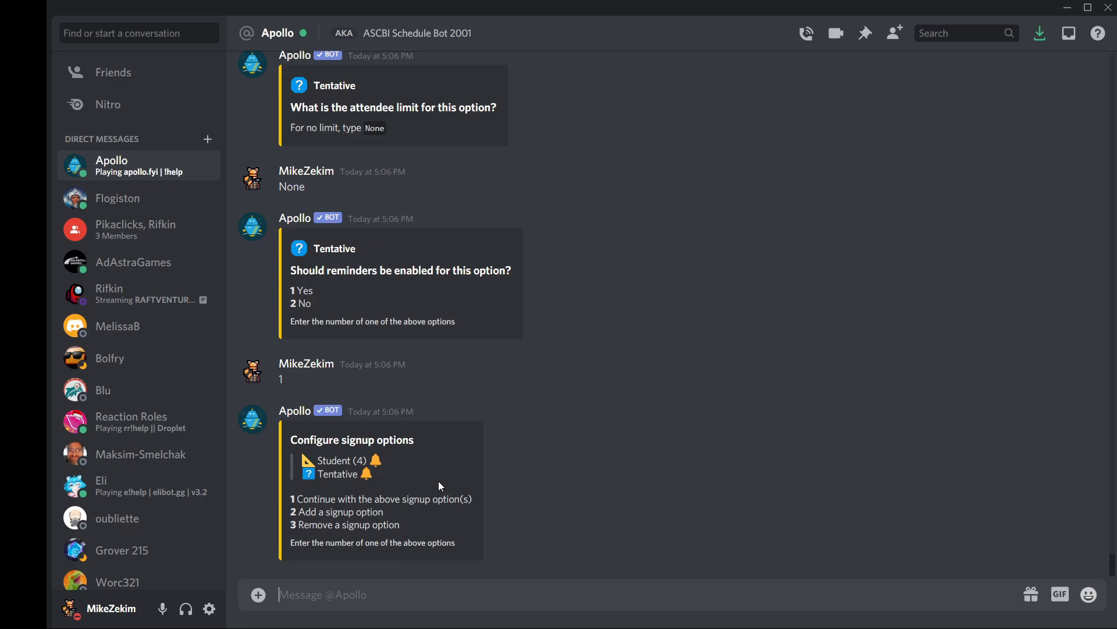
- Add the custom Teacher signup option with no attendee limit (None) and reminders enabled
{"action": "type", "text": "2"}
{"action": "key", "text": "Return"}
{"action": "type", "text": "8"}
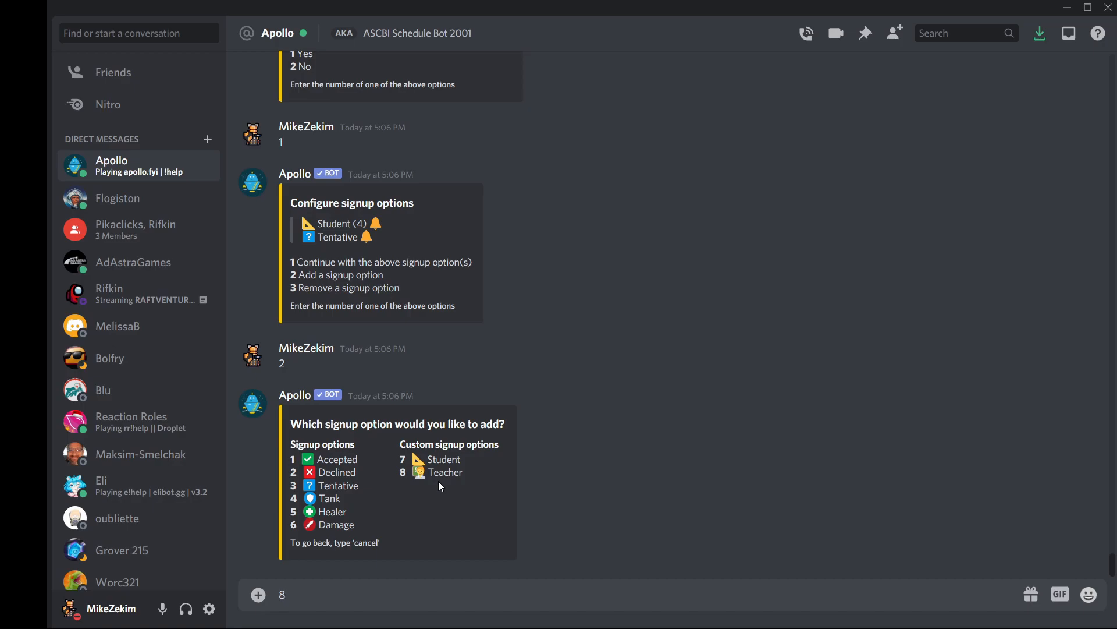
{"action": "key", "text": "Return"}
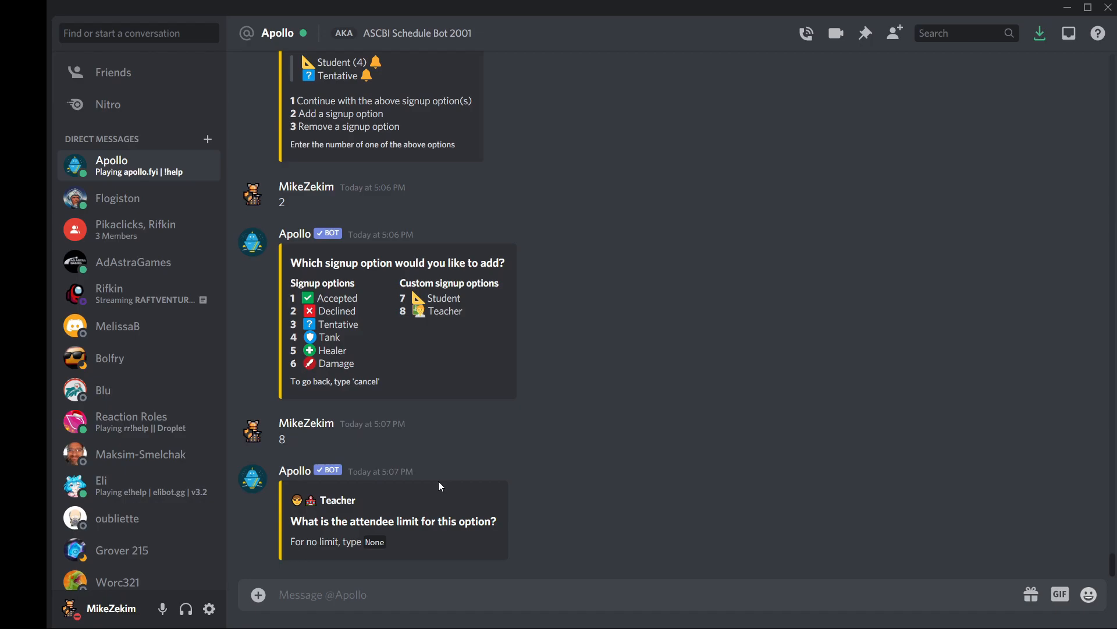
{"action": "type", "text": "None"}
{"action": "key", "text": "Return"}
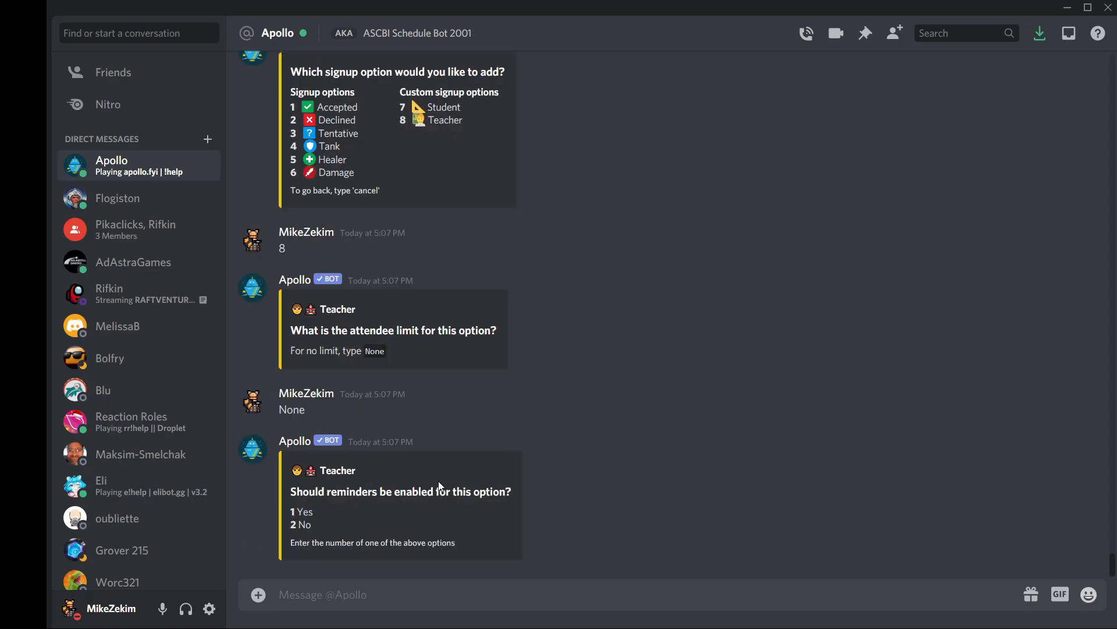
{"action": "type", "text": "1"}
{"action": "key", "text": "Return"}
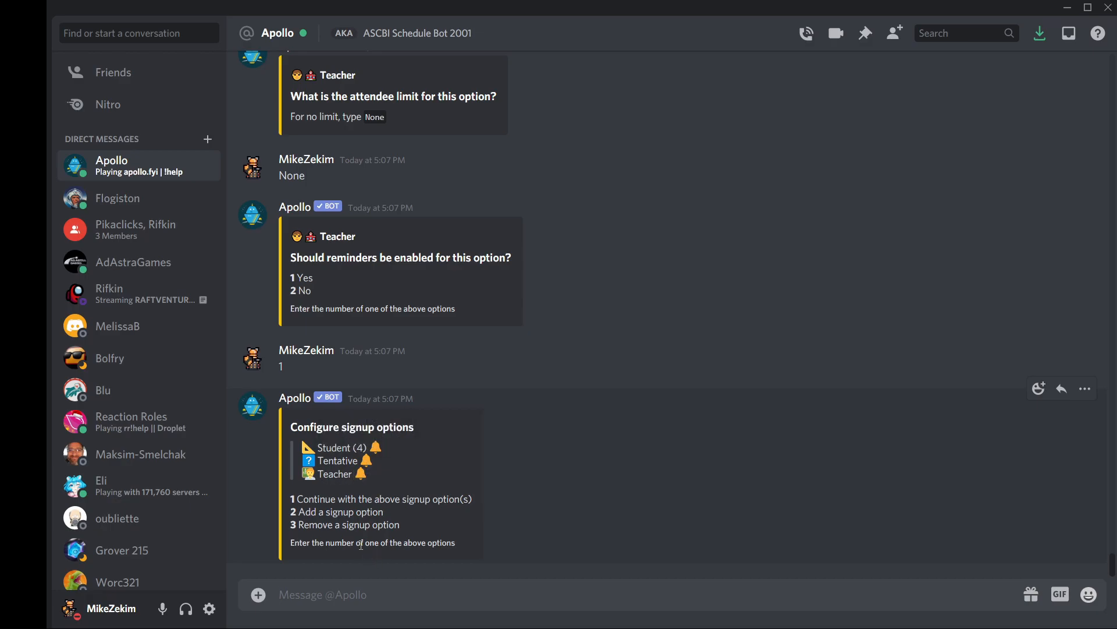
- Continue with the configured signup options and set the event's time zone to Eastern Time
{"action": "type", "text": "1"}
{"action": "key", "text": "Return"}
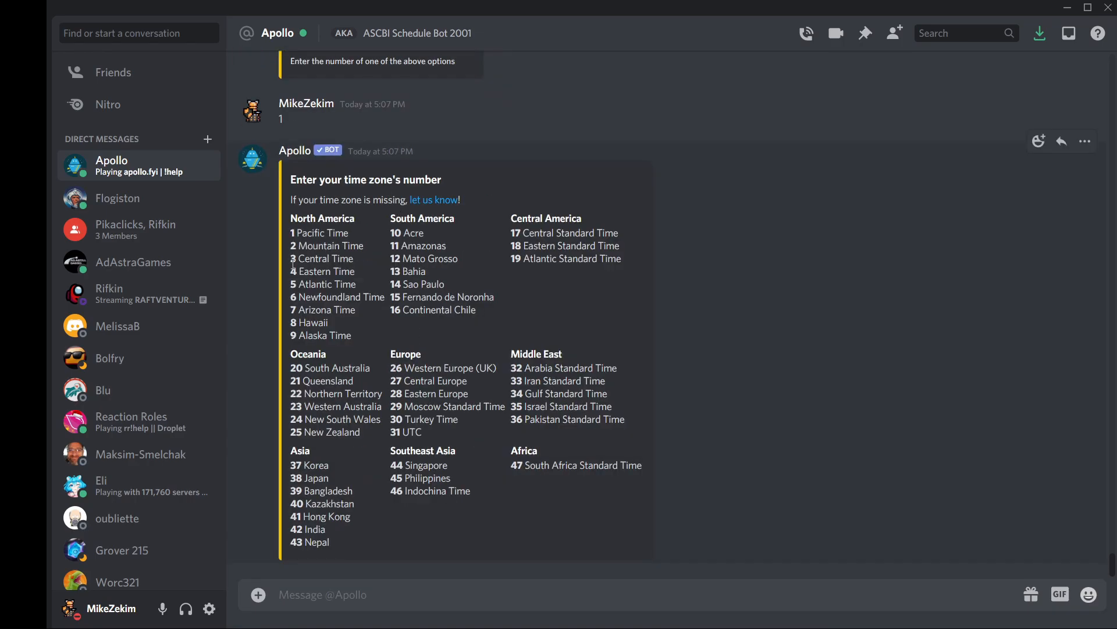
{"action": "type", "text": "4"}
{"action": "key", "text": "Return"}
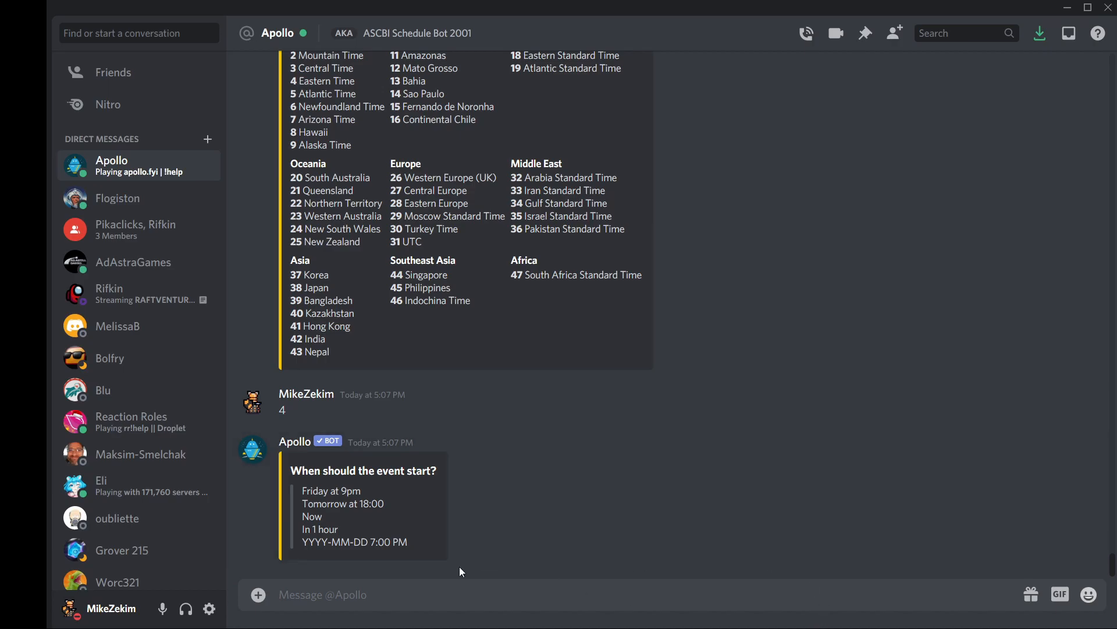
- Set the event's start time to "Friday at 8pm"
{"action": "type", "text": "Firday"}
{"action": "key", "text": "BackSpace"}
{"action": "key", "text": "BackSpace"}
{"action": "key", "text": "BackSpace"}
{"action": "key", "text": "BackSpace"}
{"action": "key", "text": "BackSpace"}
{"action": "type", "text": "riday at"}
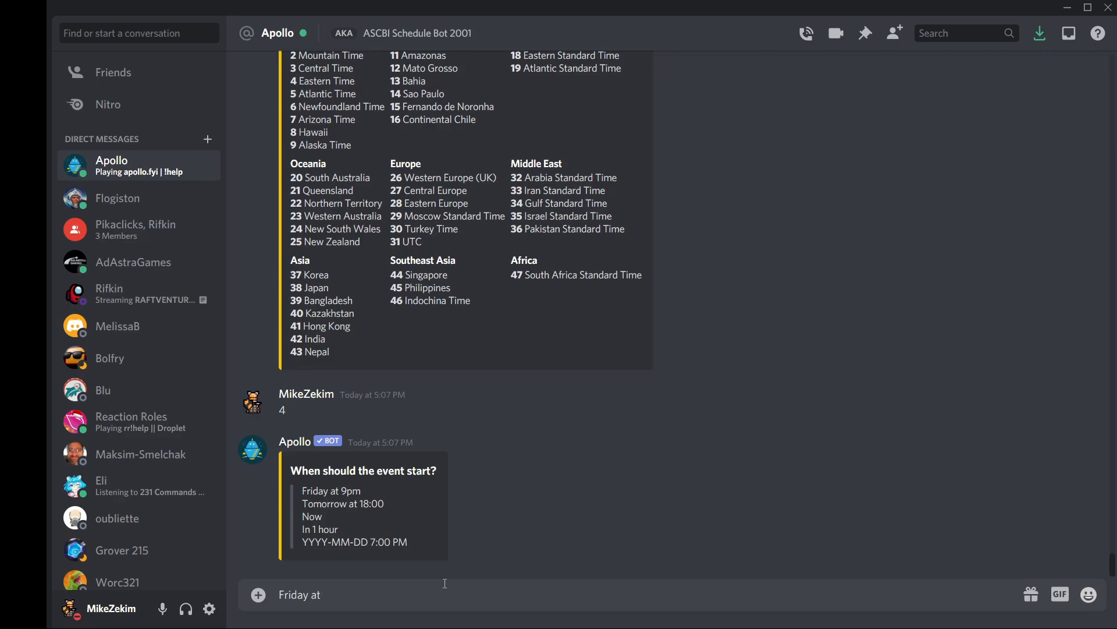
{"action": "type", "text": " 8pm"}
{"action": "key", "text": "Return"}
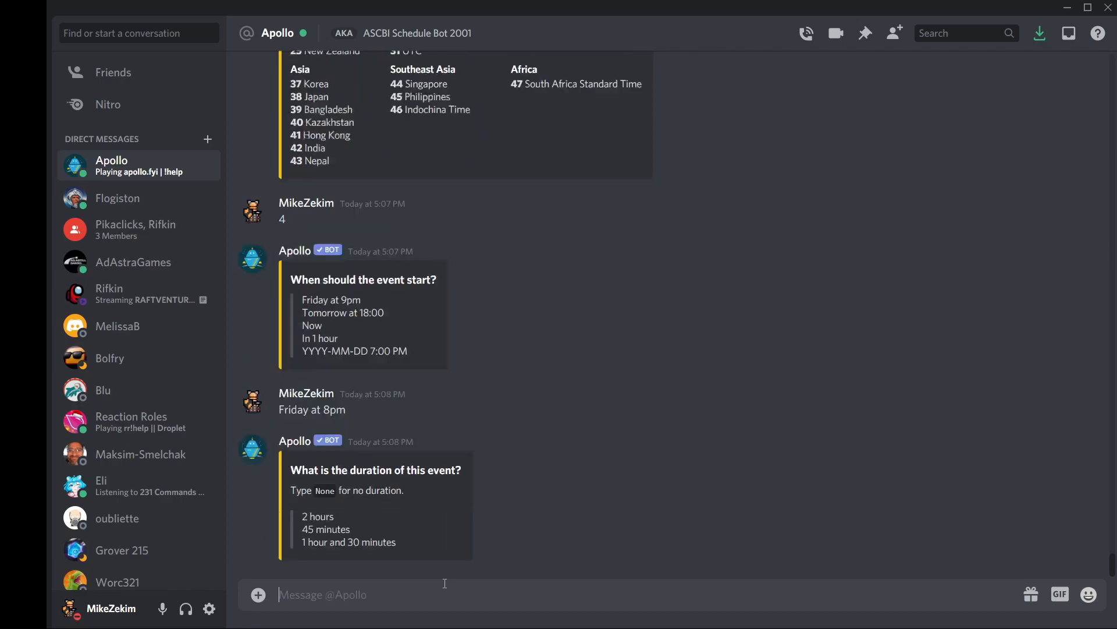
- Set the event's duration to 4 hours and its repetition to never
{"action": "type", "text": "4 hour"}
{"action": "type", "text": "s"}
{"action": "key", "text": "Return"}
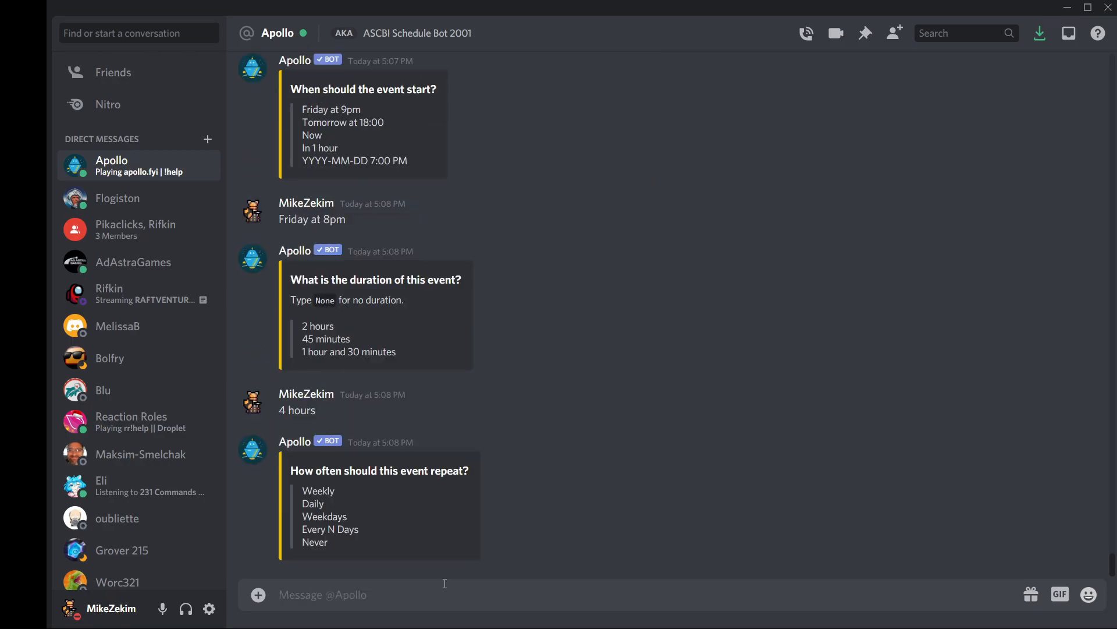
{"action": "type", "text": "never"}
{"action": "key", "text": "Return"}
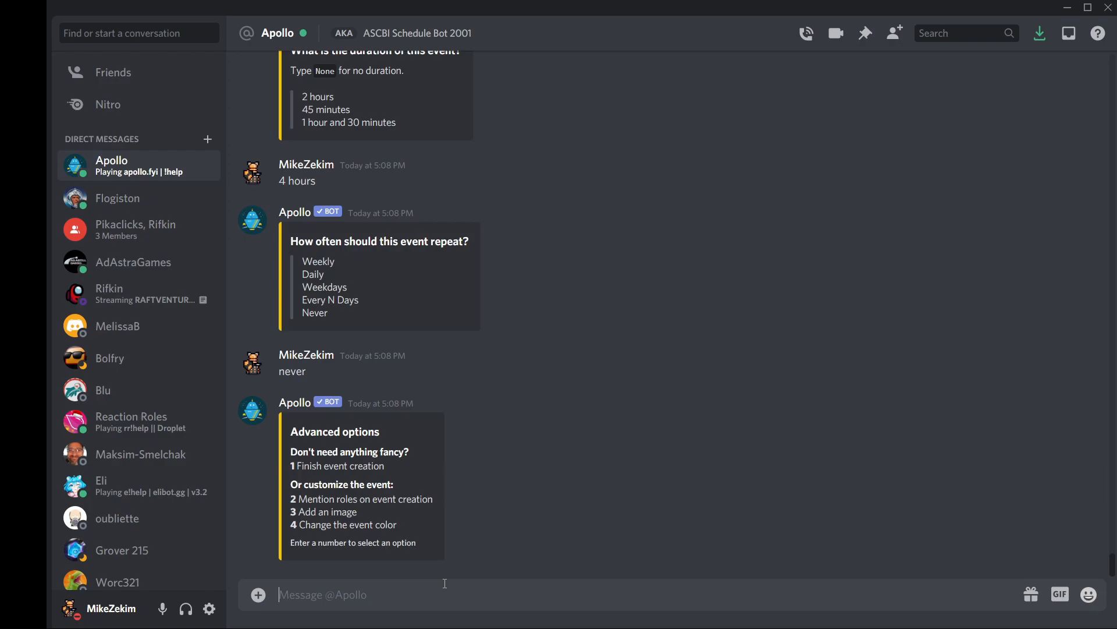
- Choose to mention roles on event creation and add the "Attack Vector:Tactical" role
{"action": "type", "text": "2"}
{"action": "key", "text": "Return"}
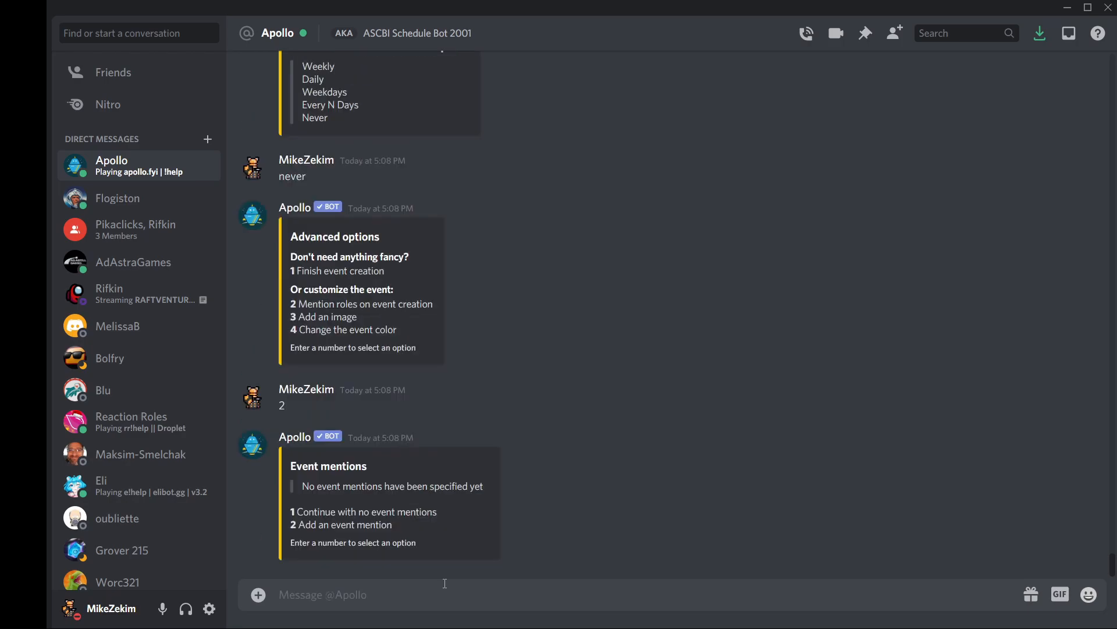
{"action": "type", "text": "2"}
{"action": "key", "text": "Return"}
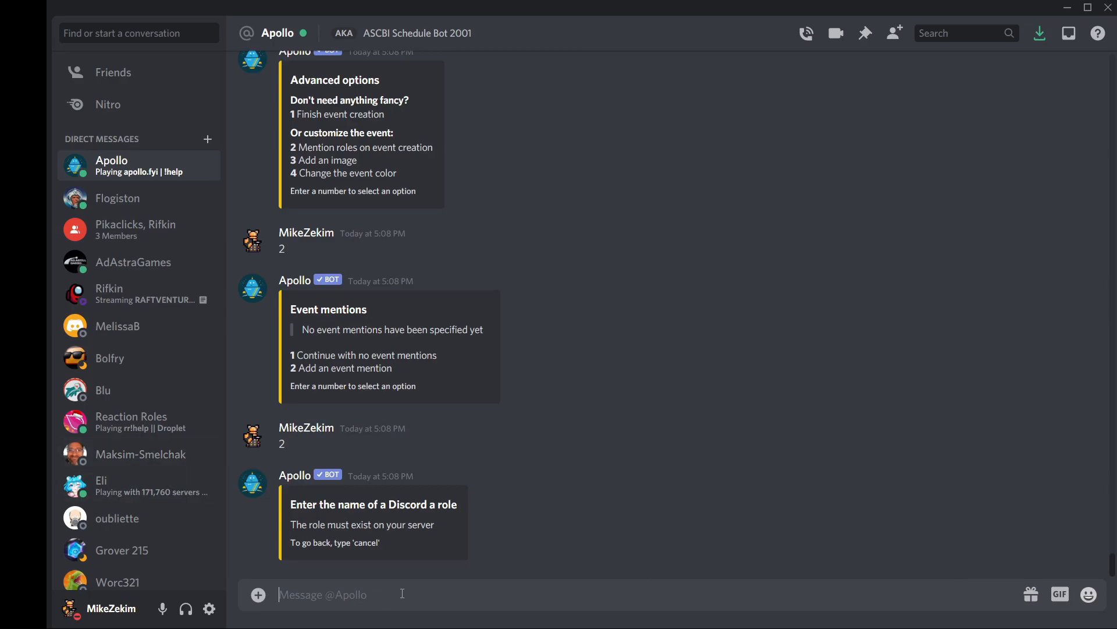
{"action": "type", "text": "Attack Vector:Tactical"}
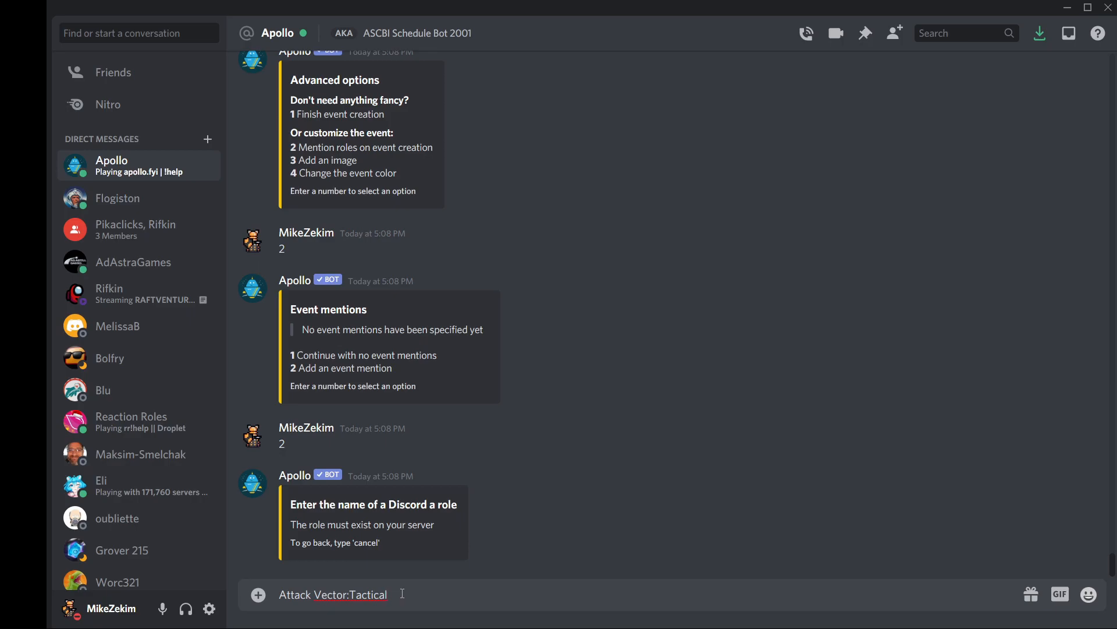
{"action": "key", "text": "Return"}
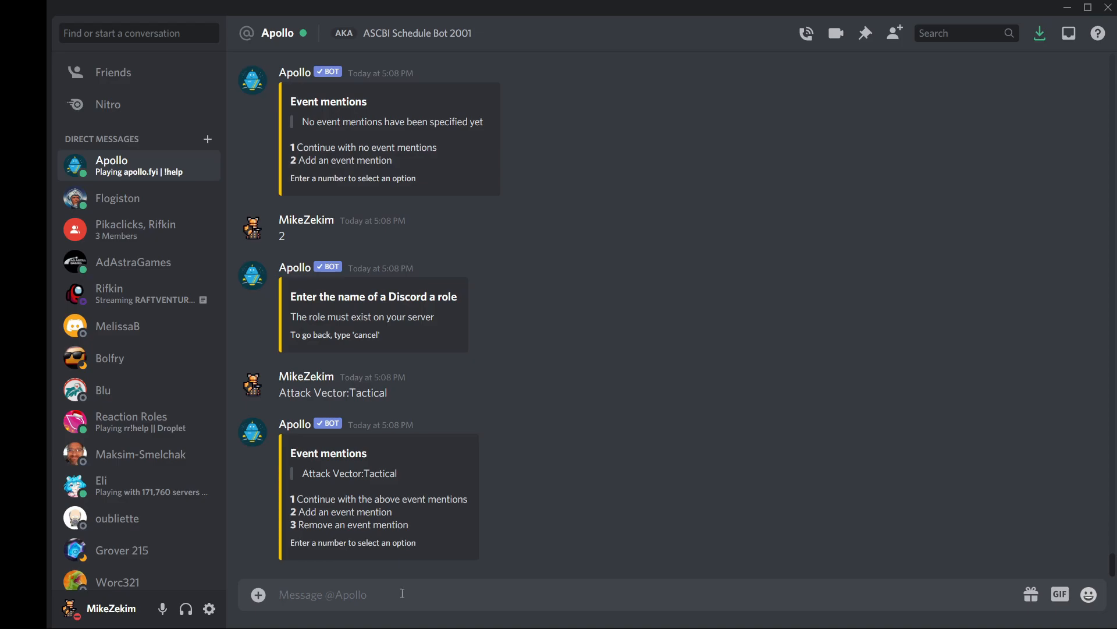
- Add the "Attack Vector:Tactical Teaching Game" role as another event mention
{"action": "type", "text": "2"}
{"action": "key", "text": "Return"}
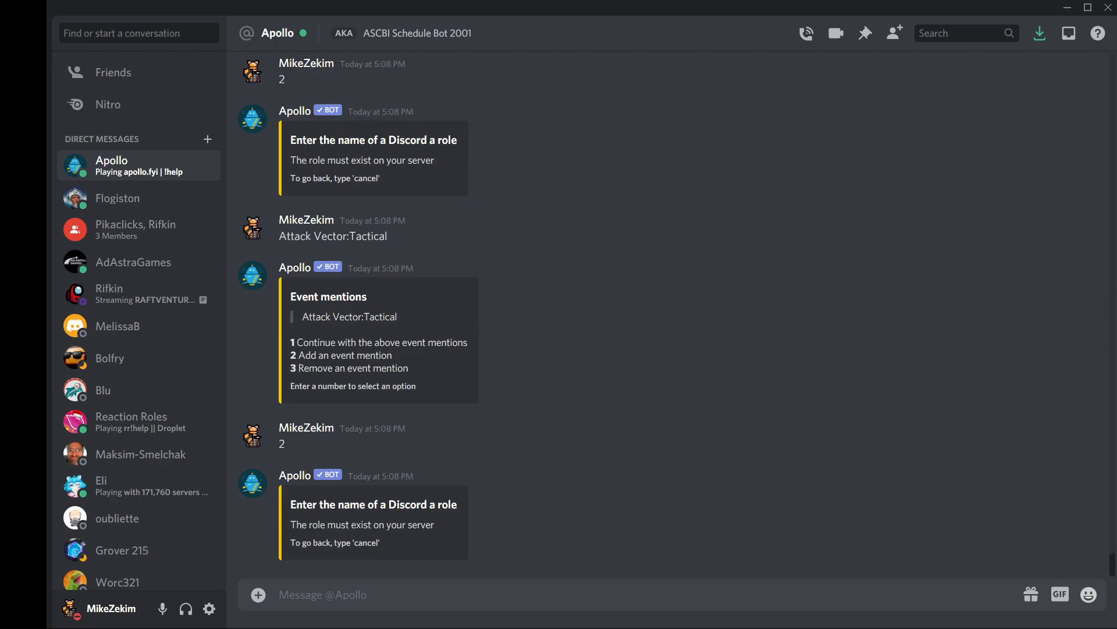
{"action": "type", "text": "Attack Vector:Tactical Teaching Game"}
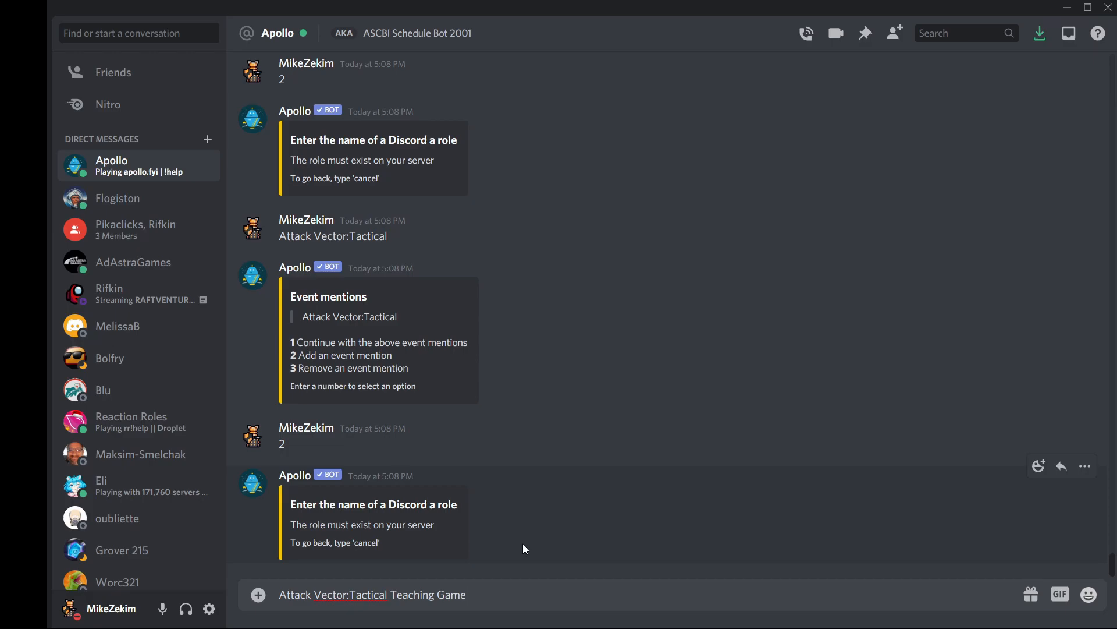
{"action": "key", "text": "Return"}
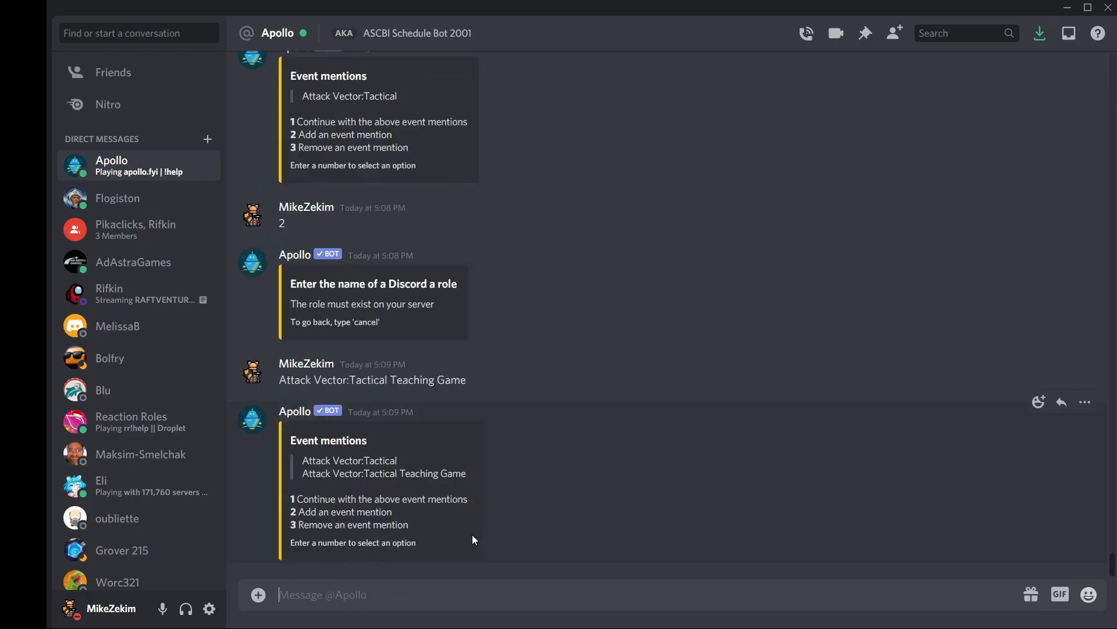
- Add the "Friday Night Attack Vector" role to the event mentions
{"action": "type", "text": "2"}
{"action": "key", "text": "Return"}
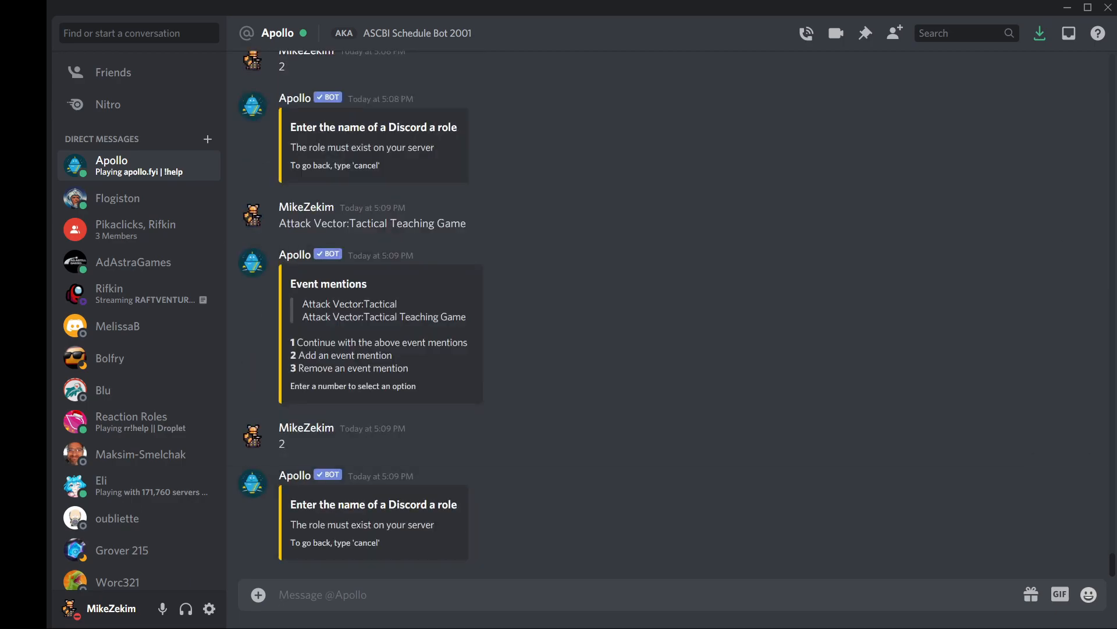
{"action": "type", "text": "Friday Night Attack Vector"}
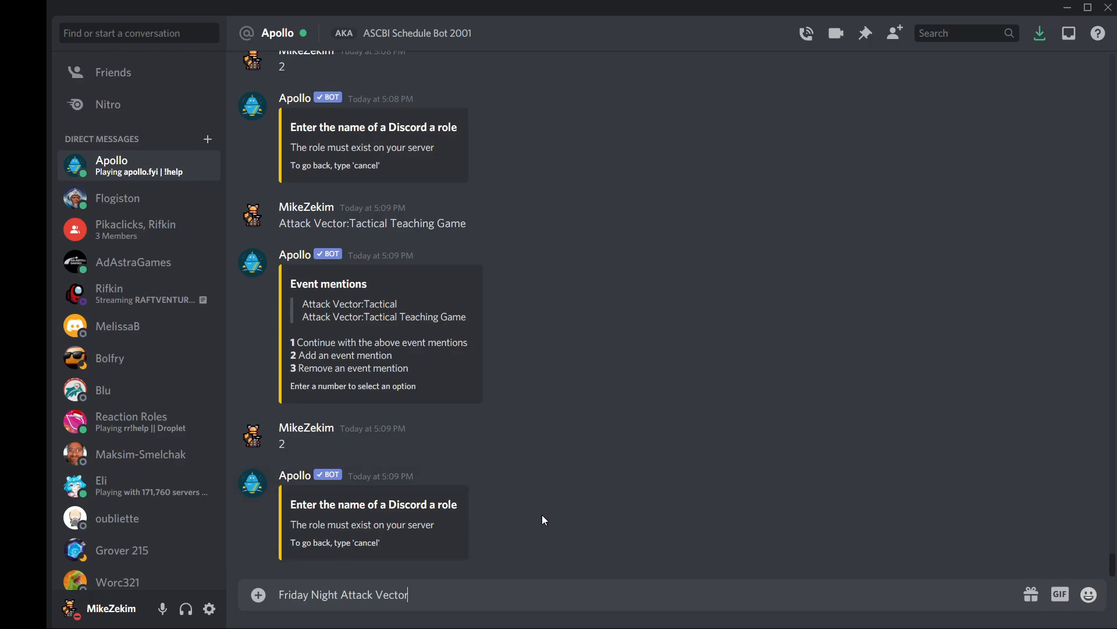
{"action": "key", "text": "Return"}
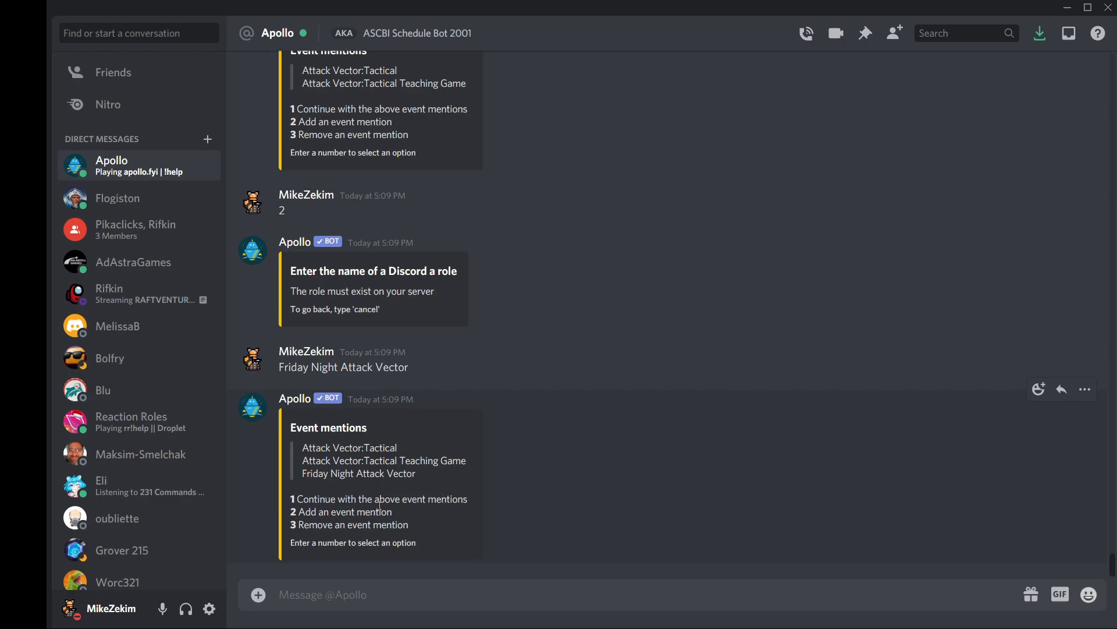
- Continue with the three event mentions and finish the event creation
{"action": "type", "text": "1"}
{"action": "key", "text": "Return"}
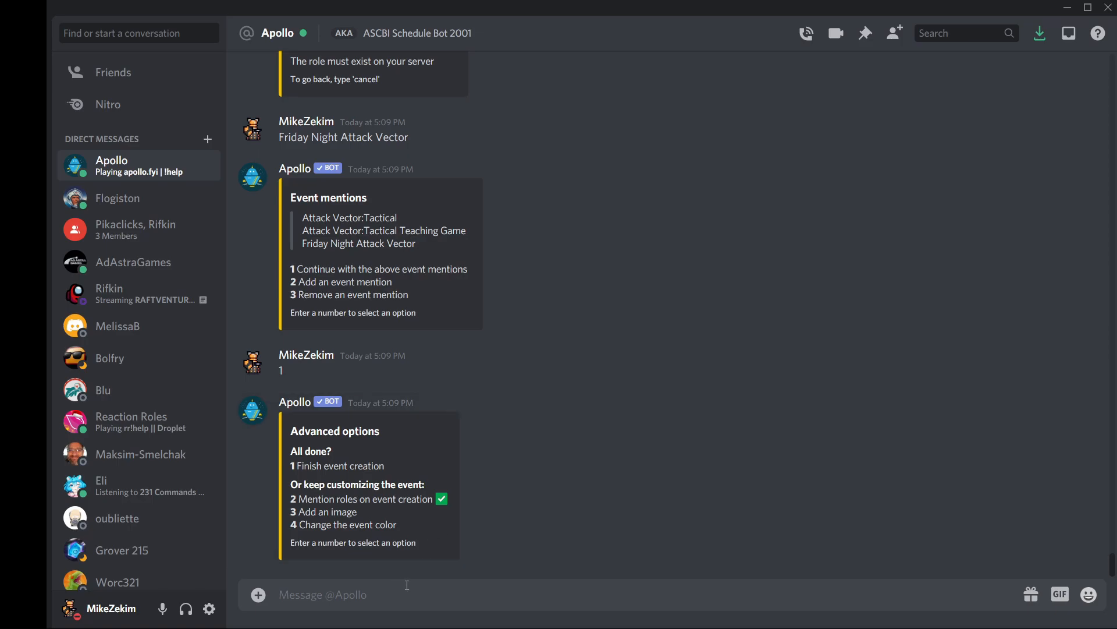
{"action": "type", "text": "1"}
{"action": "key", "text": "Return"}
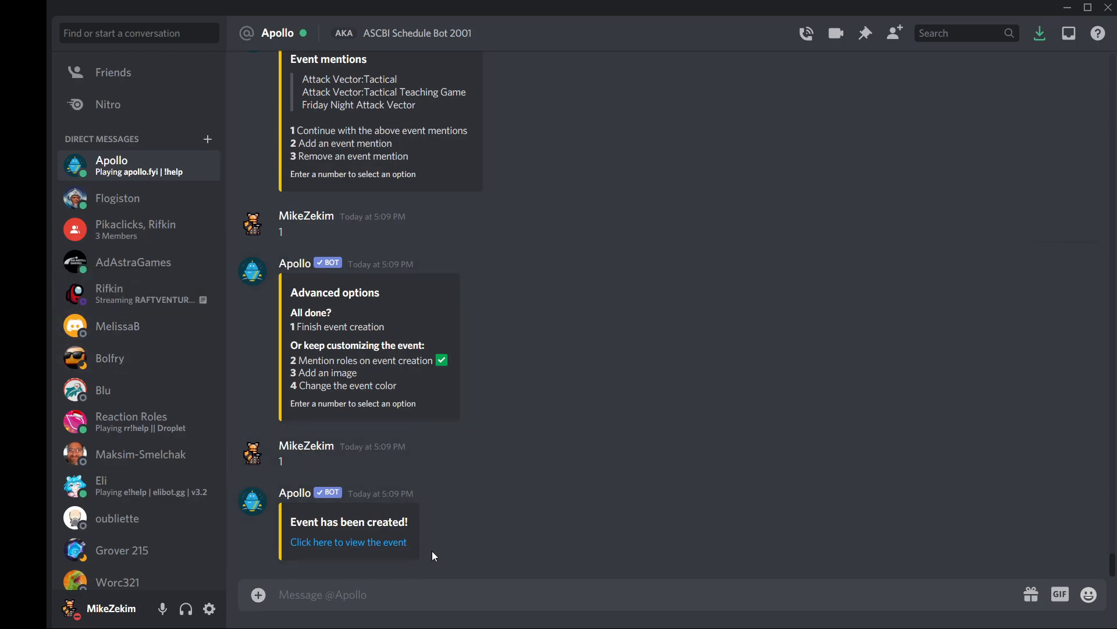
- View the created event in the game-announcements channel and sign up for it as Teacher
{"action": "left_click", "coordinate": [375, 542]}
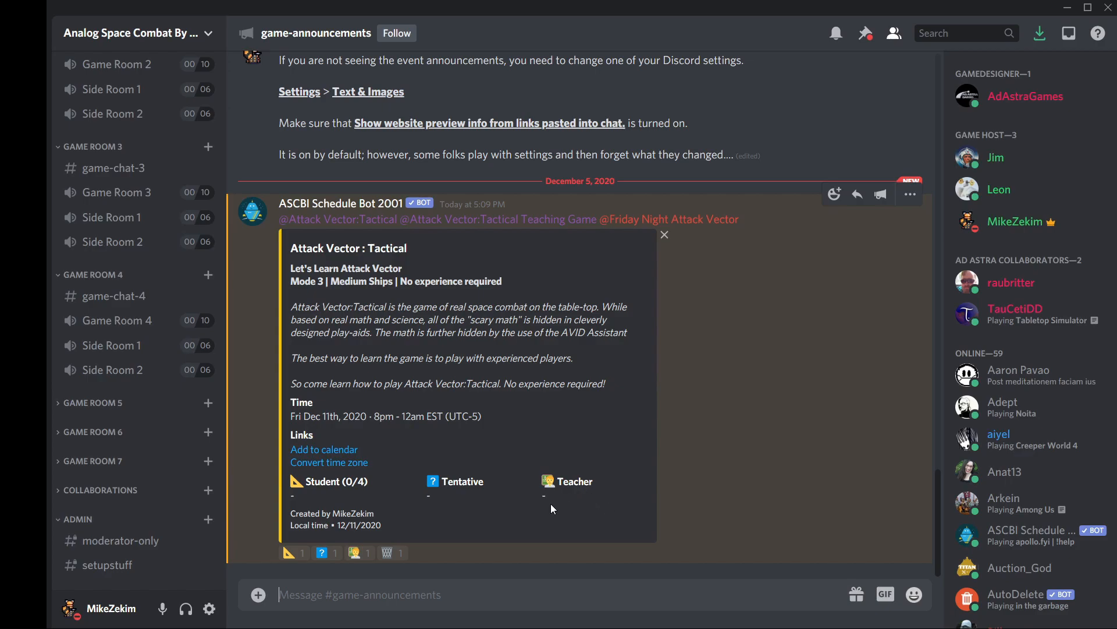
{"action": "left_click", "coordinate": [357, 552]}
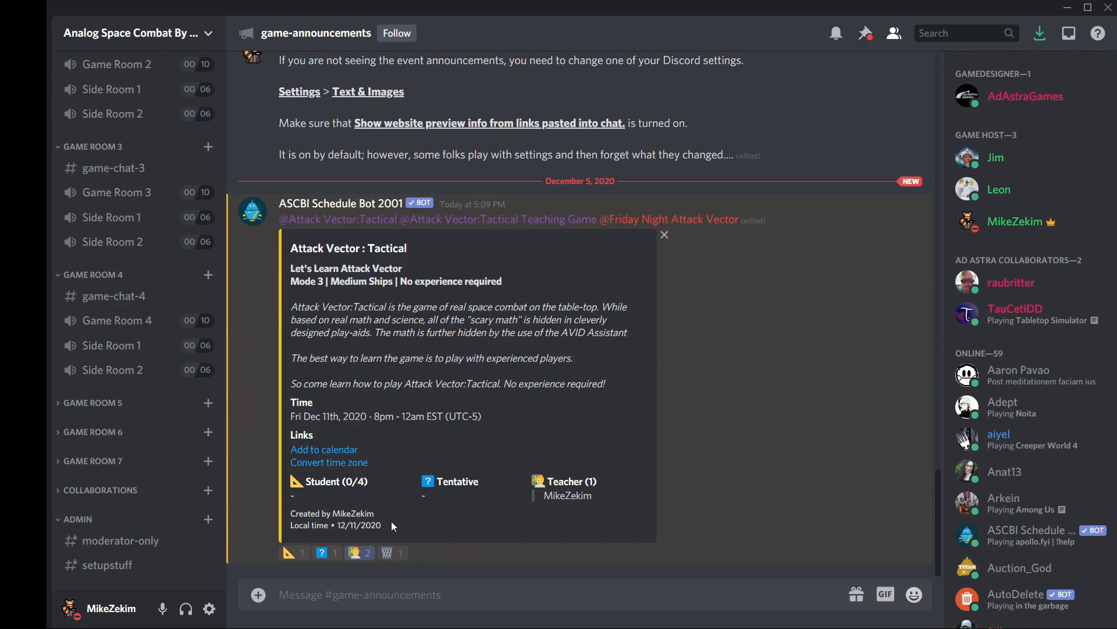
- Examine the local time line at the end of the event announcement
{"action": "left_click_drag", "start_coordinate": [389, 523], "coordinate": [291, 525]}
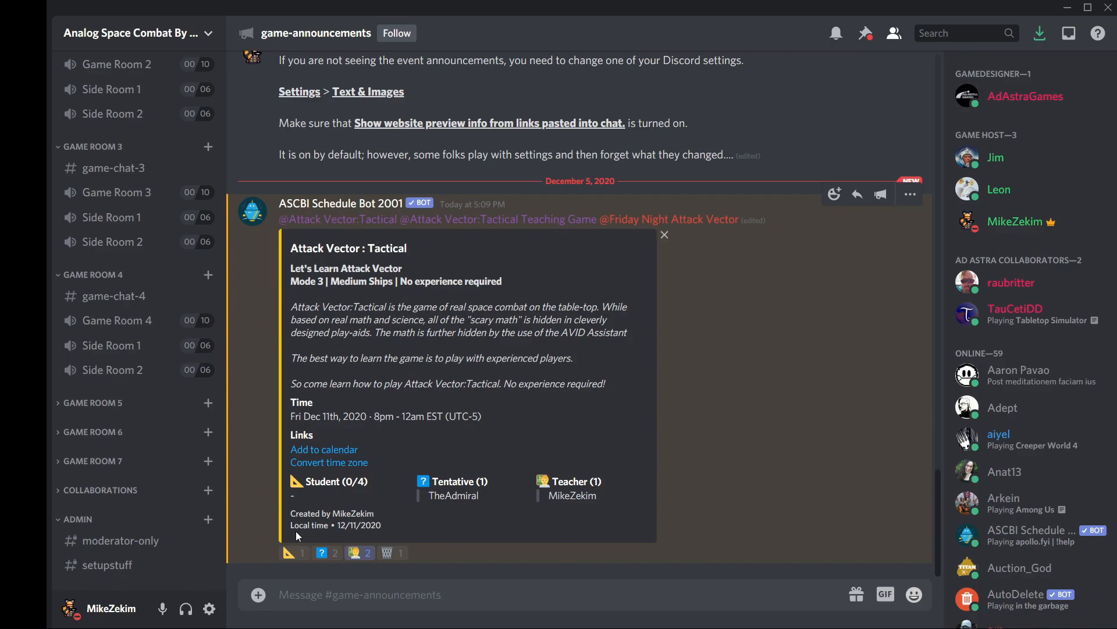
{"action": "left_click_drag", "start_coordinate": [289, 526], "coordinate": [404, 518]}
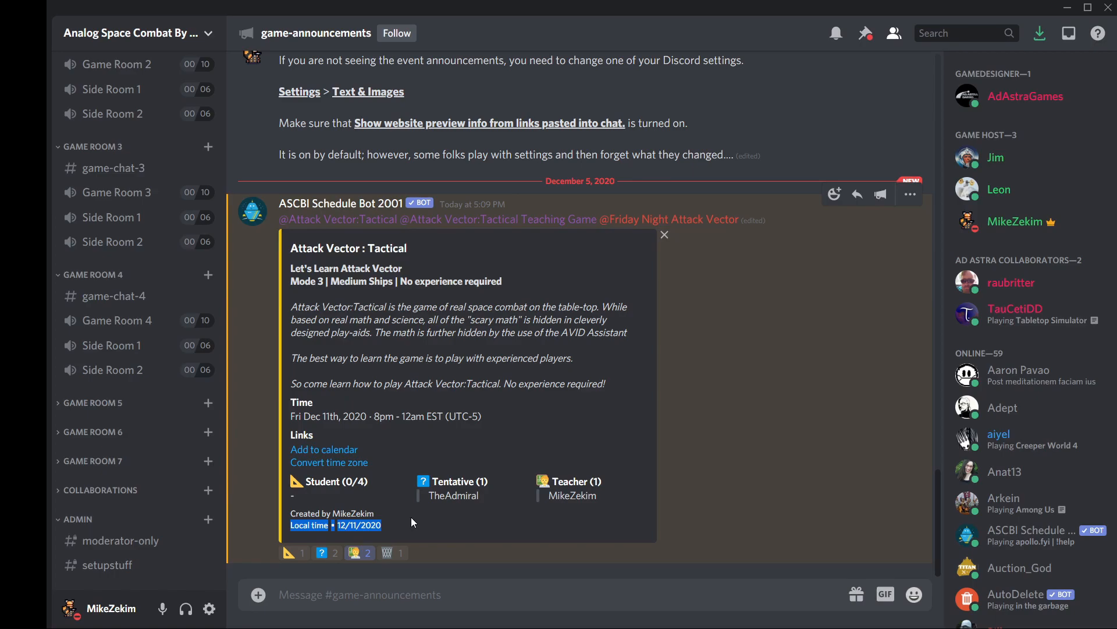
{"action": "left_click", "coordinate": [443, 521]}
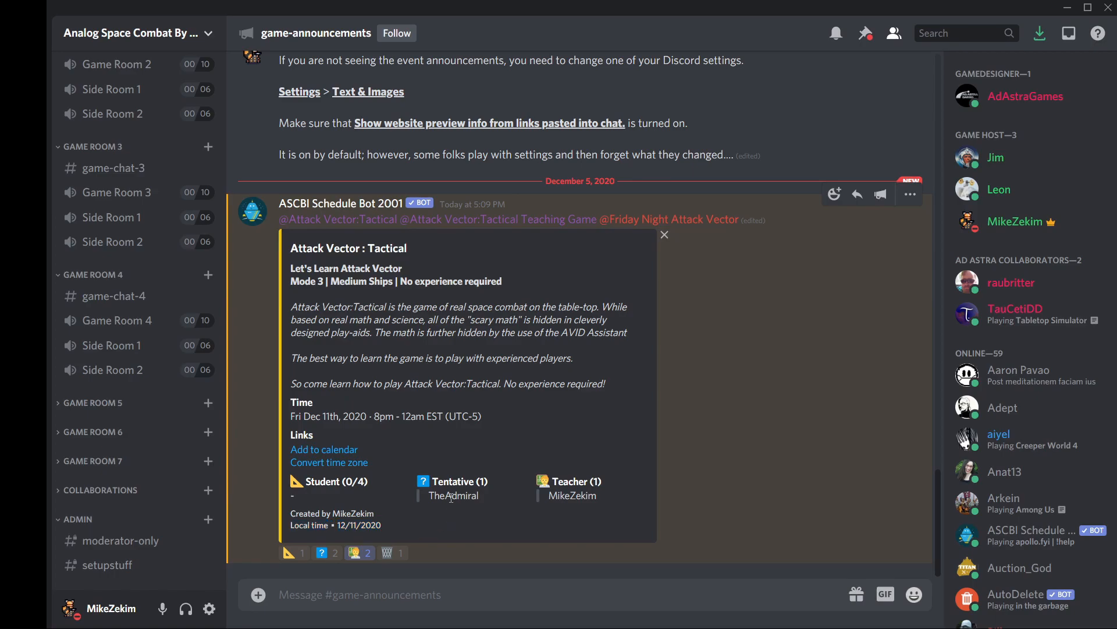